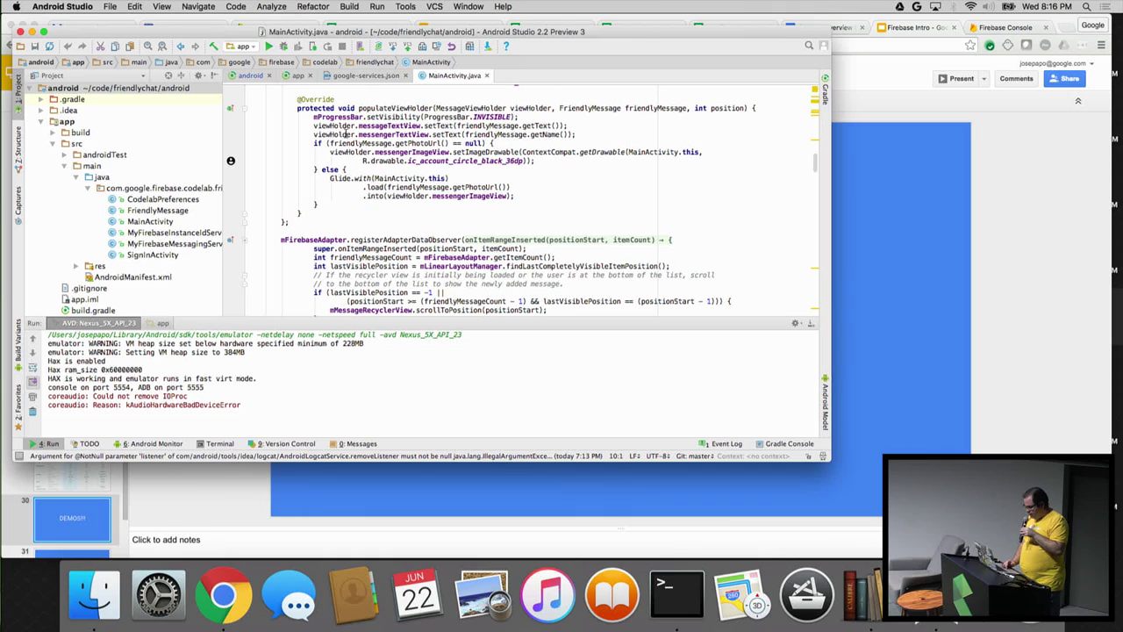
- Run the app on the Nexus 5X API 23 emulator
click(269, 47)
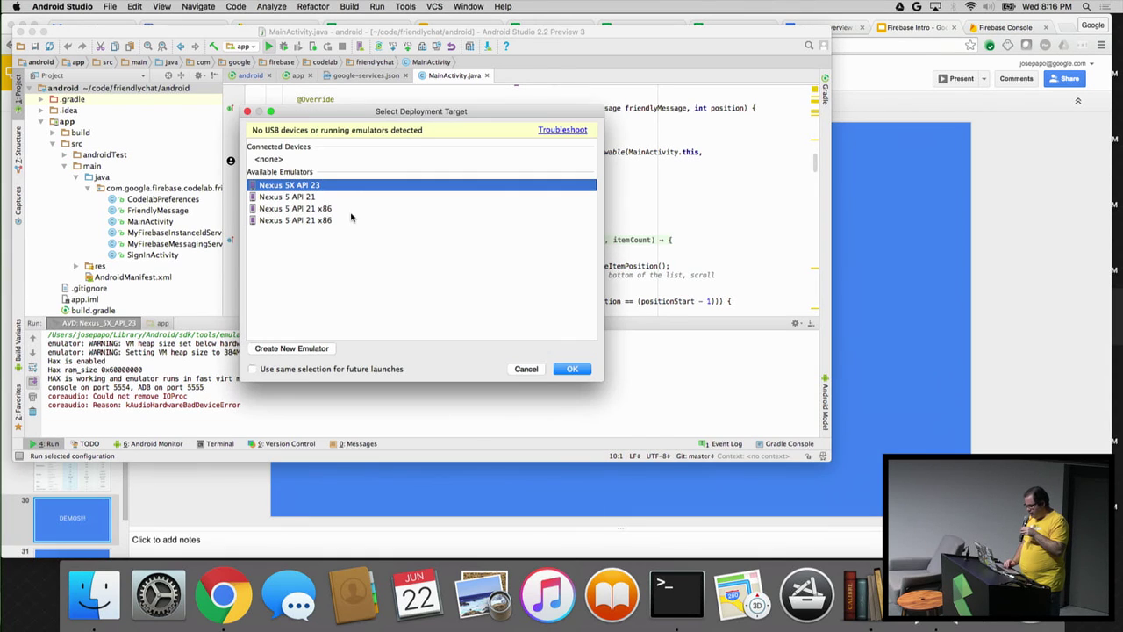
click(572, 369)
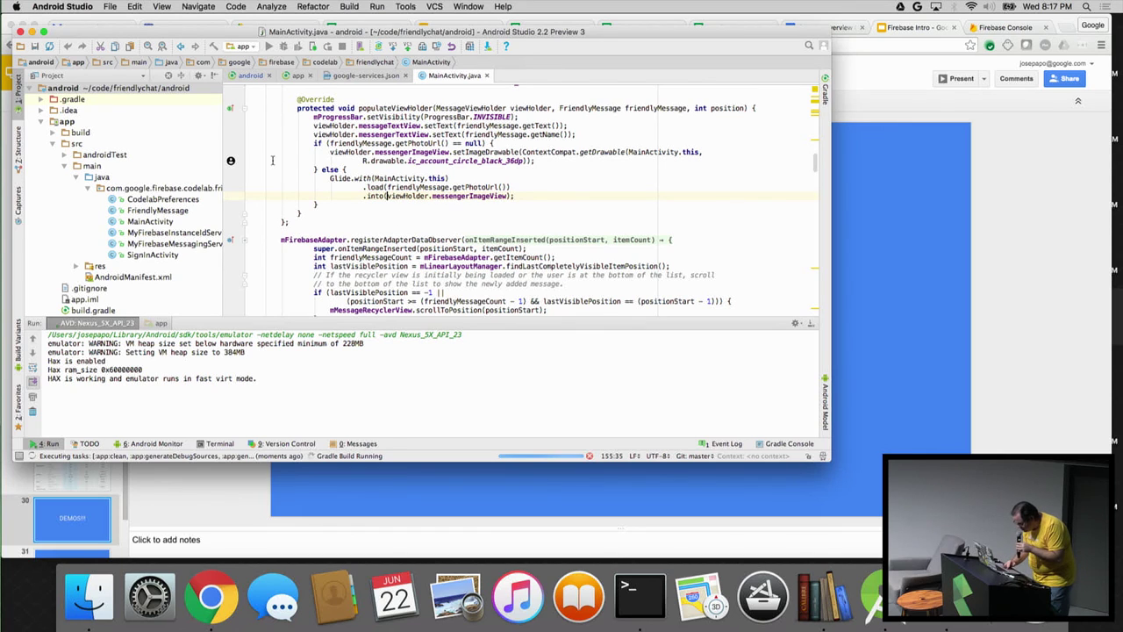
- Examine MainActivity.java's Firebase code, from the message adapter through Analytics and Remote Config to the send button's listener
scroll(268, 210, up, 3)
click(268, 237)
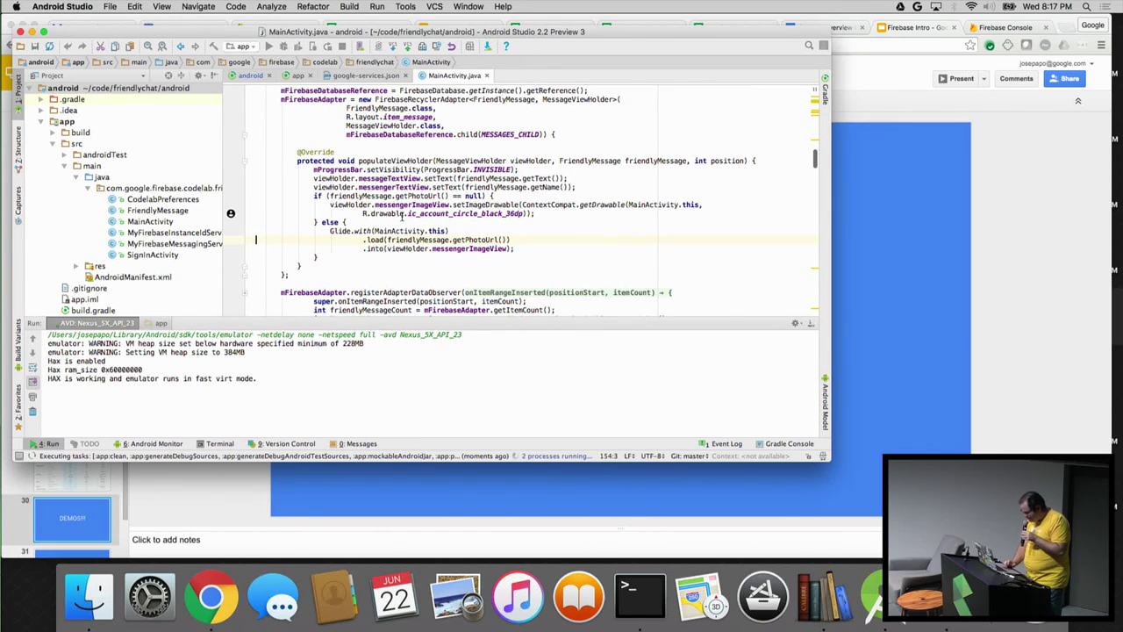
scroll(450, 252, up, 2)
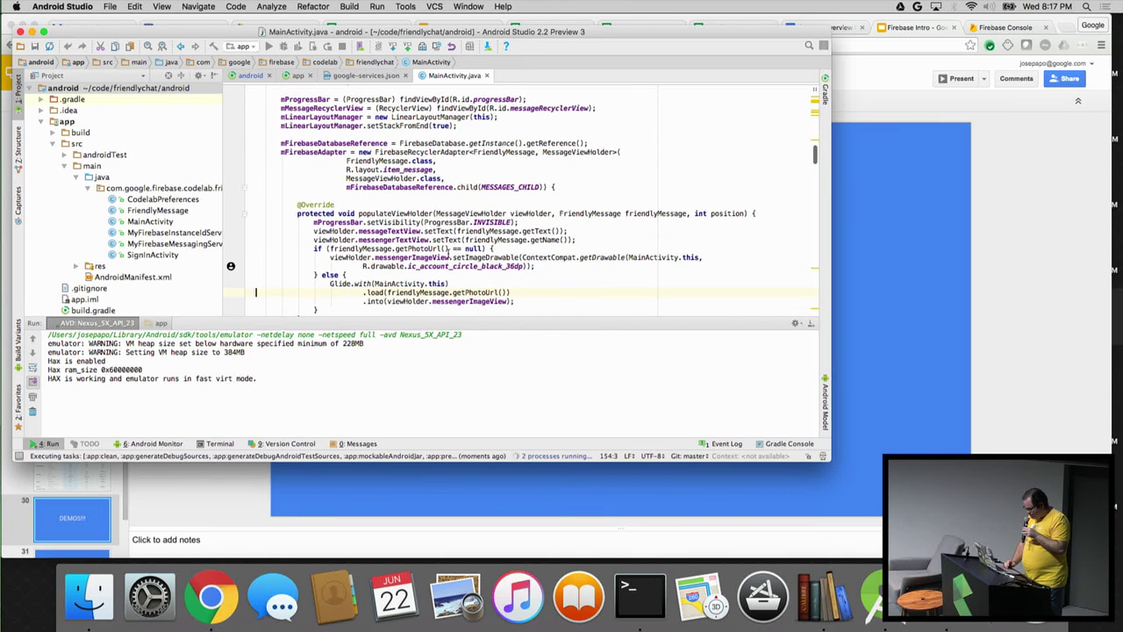
scroll(450, 252, down, 5)
scroll(450, 252, down, 3)
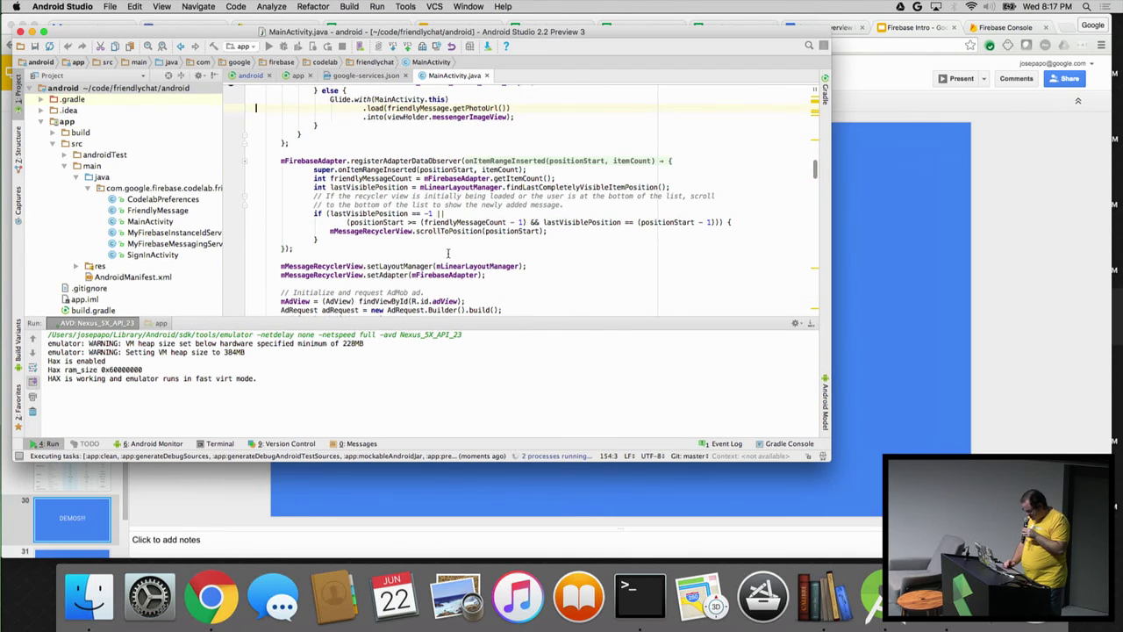
scroll(450, 251, down, 5)
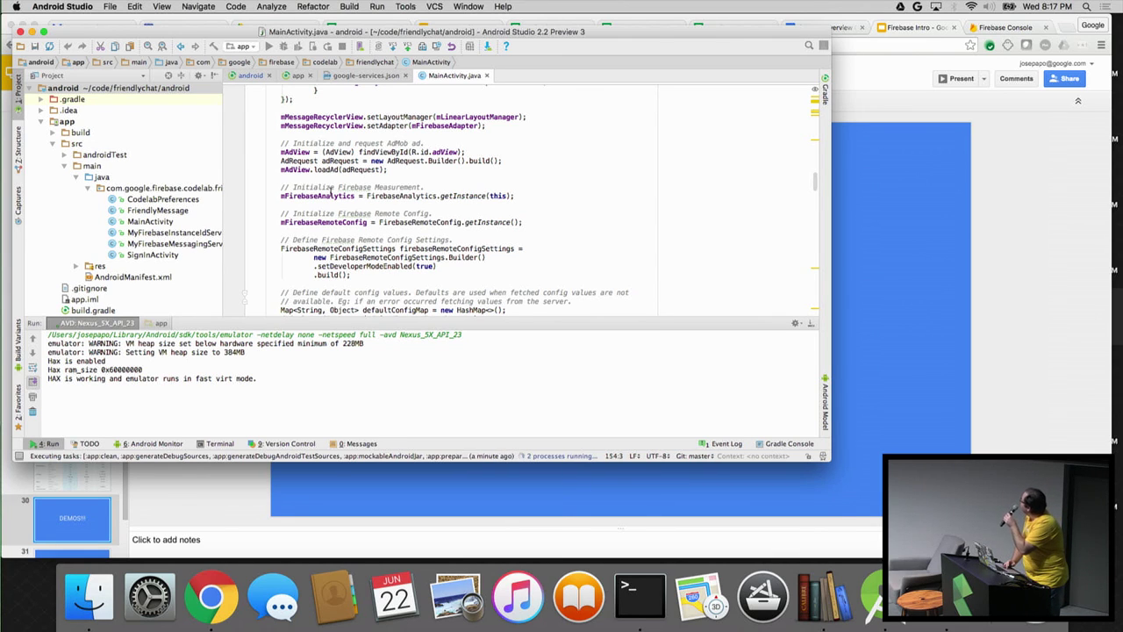
scroll(373, 191, down, 10)
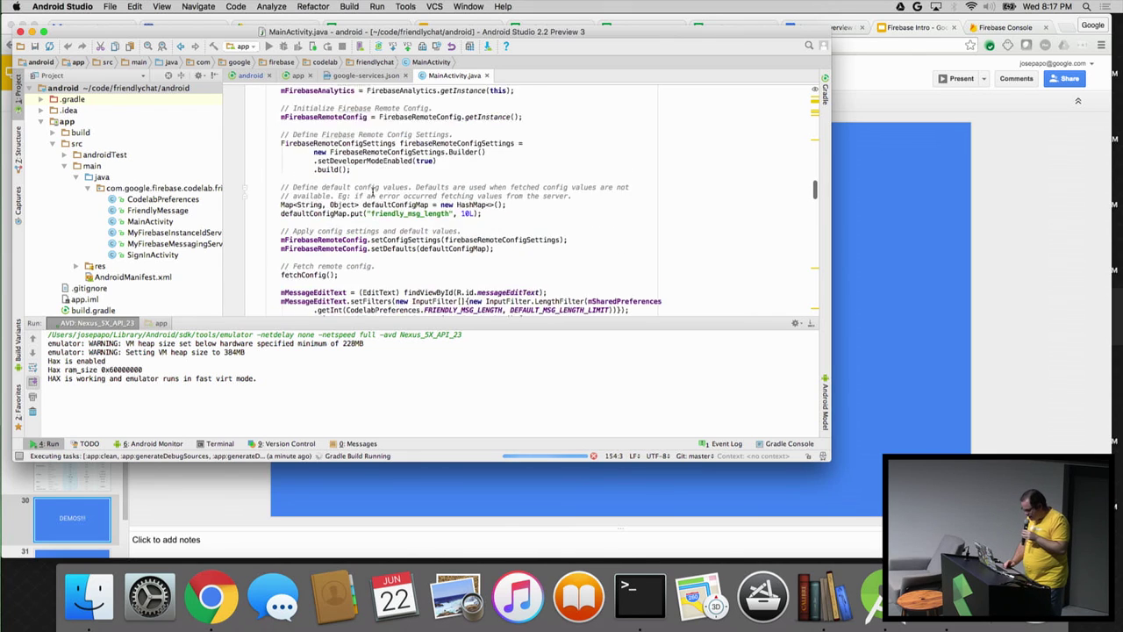
scroll(376, 187, down, 5)
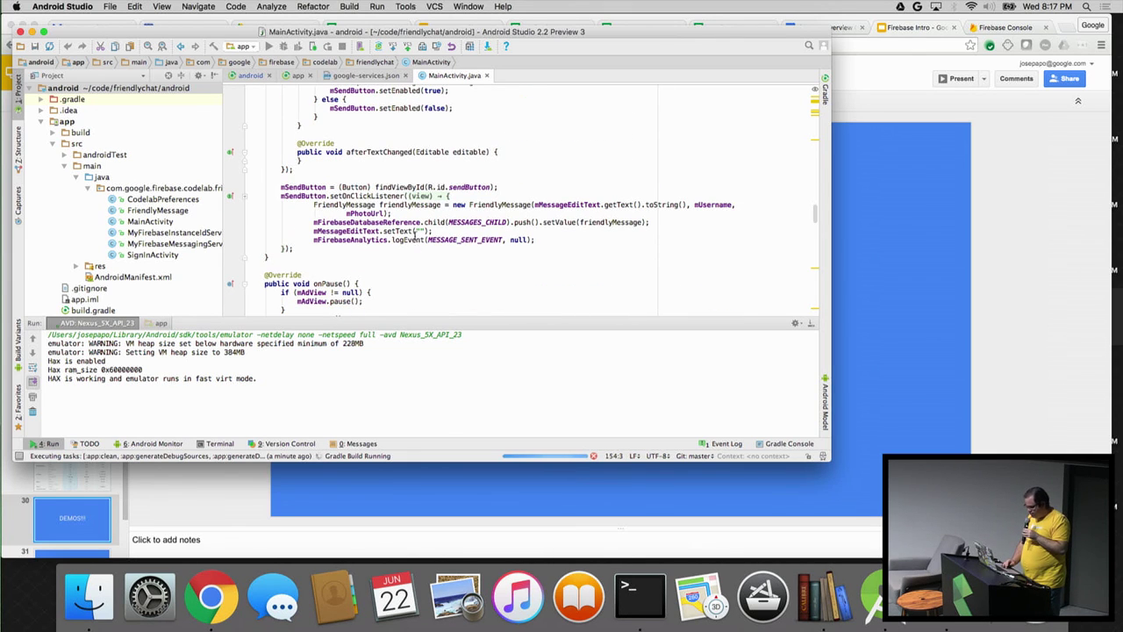
click(410, 239)
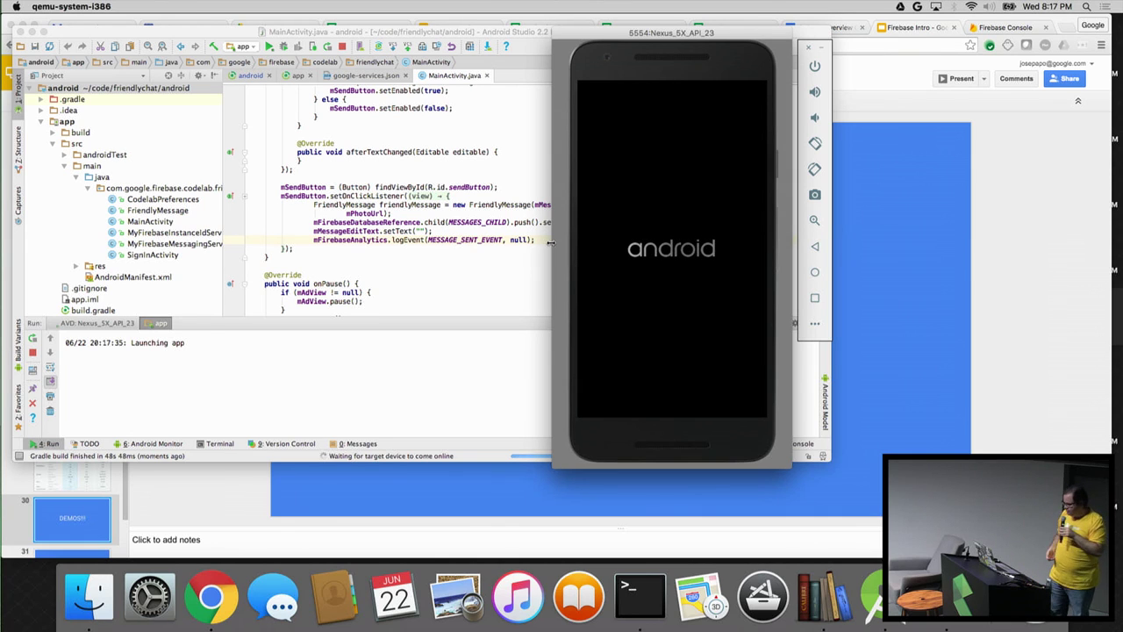
click(407, 223)
click(404, 231)
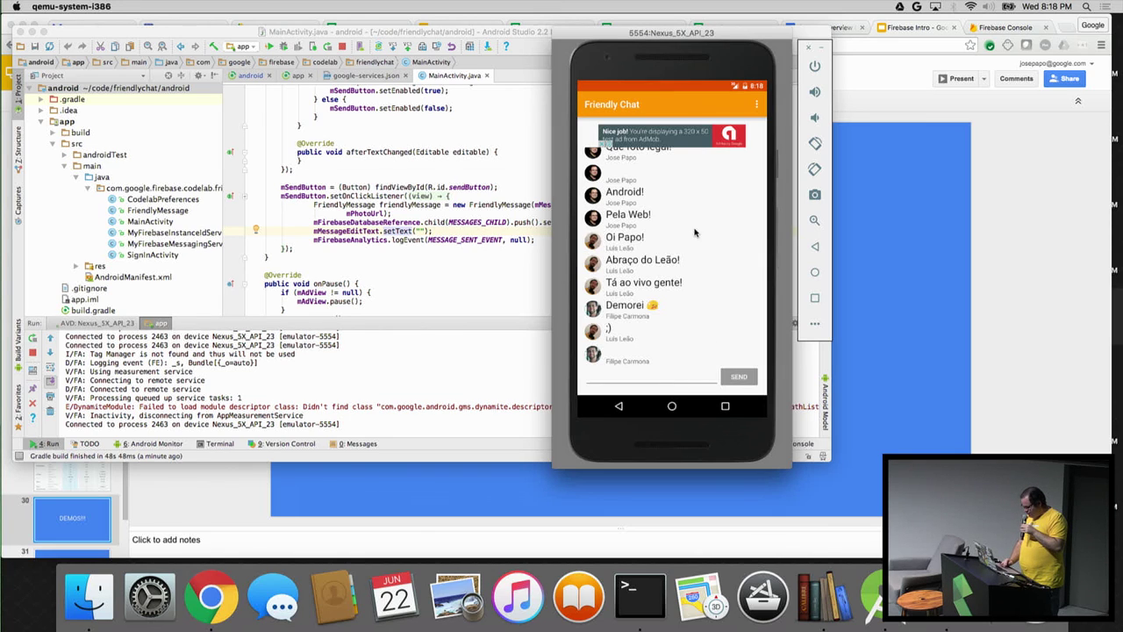
- View Friendly Chat's Invite screen in the emulator and return to the chat without sending an invitation
click(757, 106)
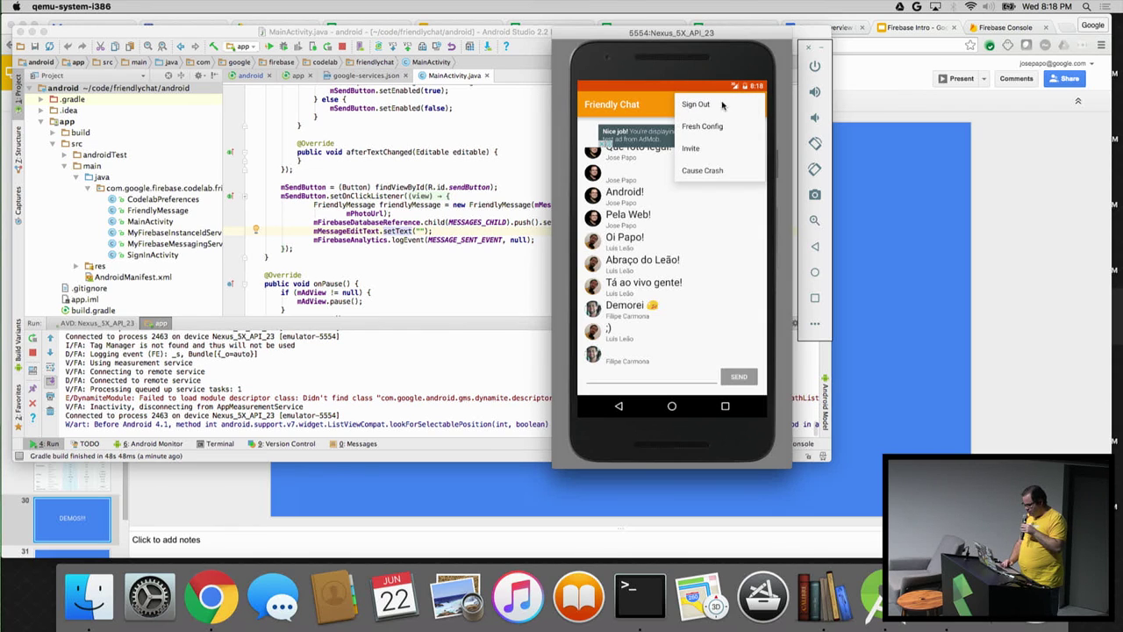
click(694, 150)
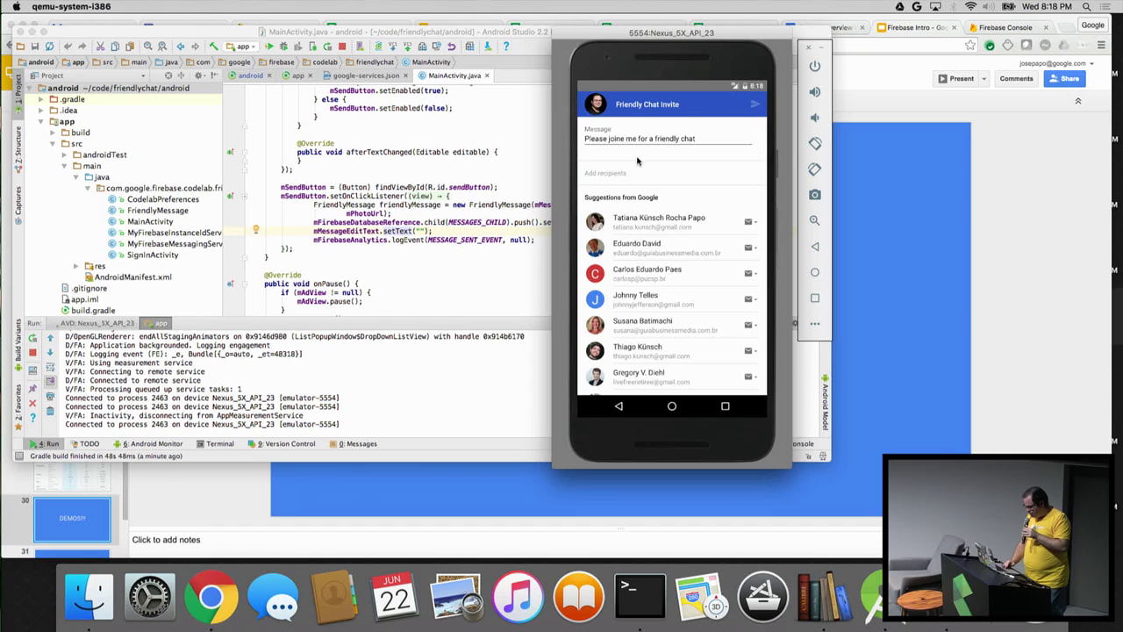
click(622, 406)
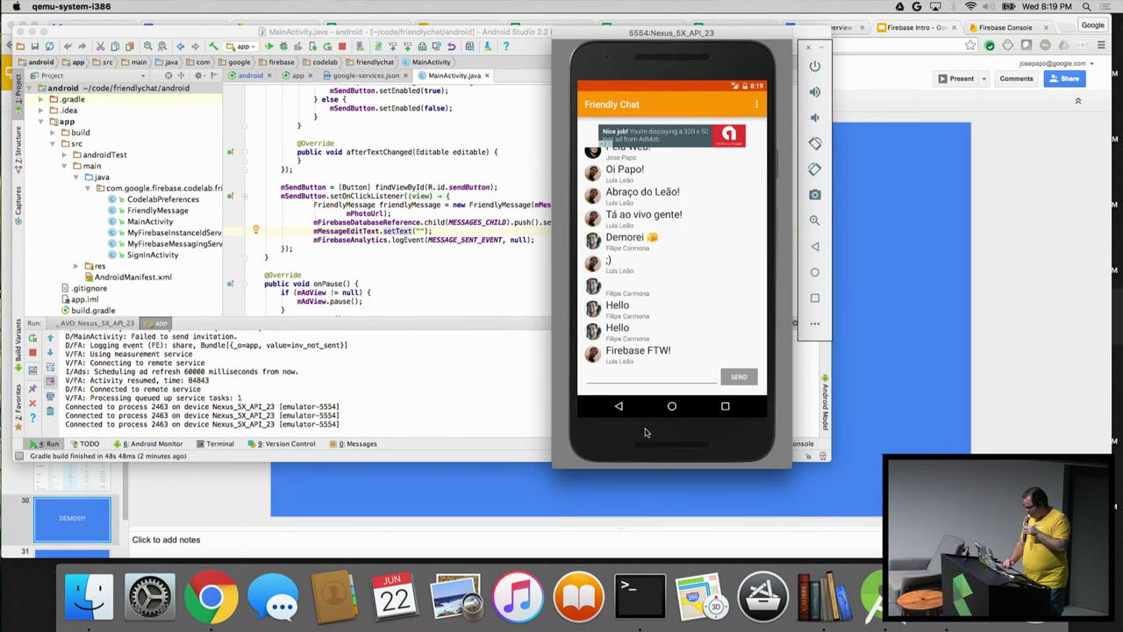
- Switch to Chrome's Firebase Console window, open FriendlyChat's Notifications page, and place the emulator window beside it
click(212, 604)
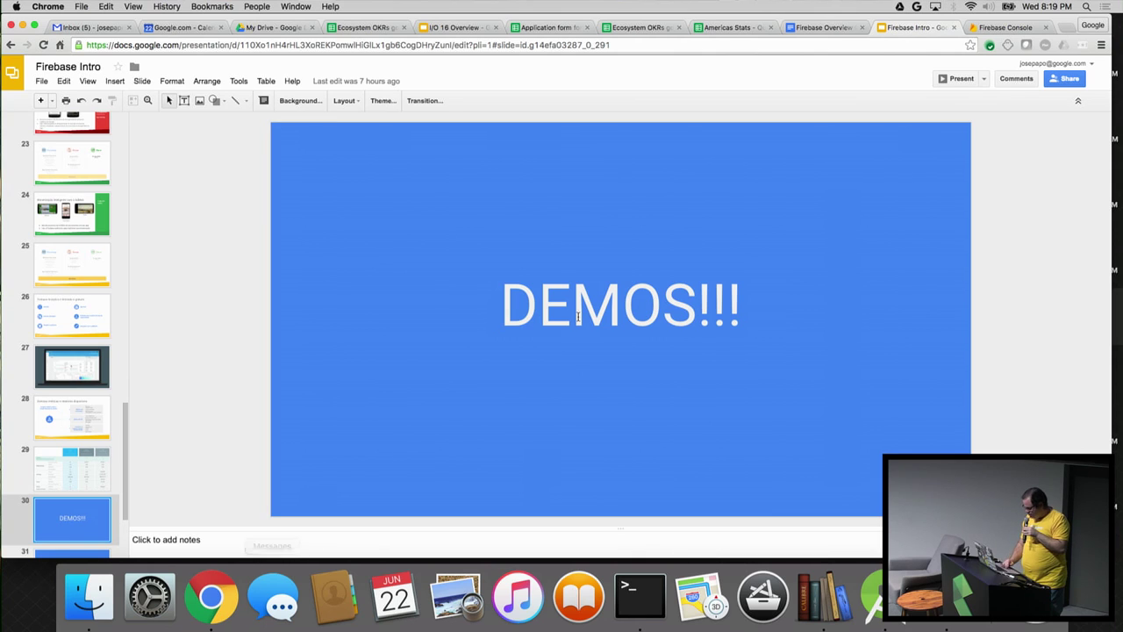
right_click(212, 597)
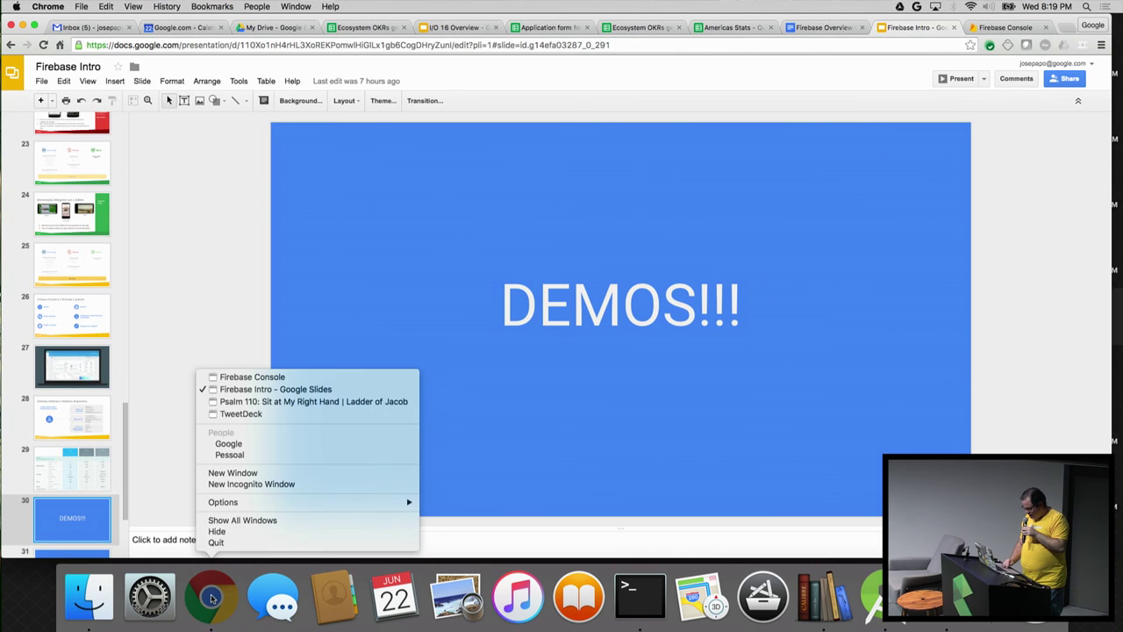
click(252, 376)
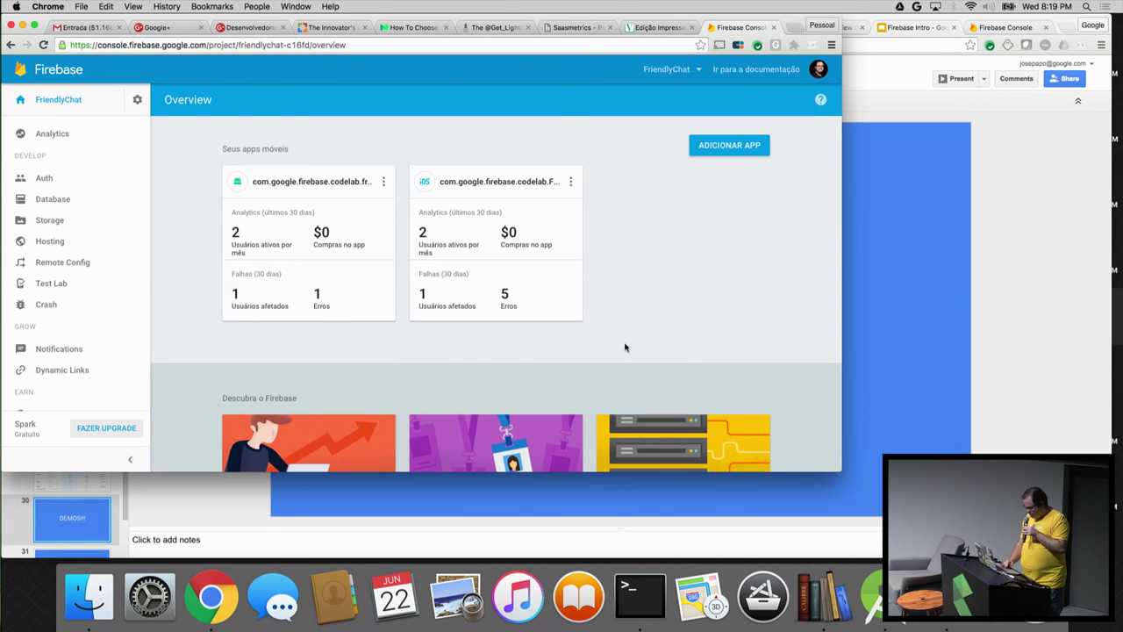
click(58, 349)
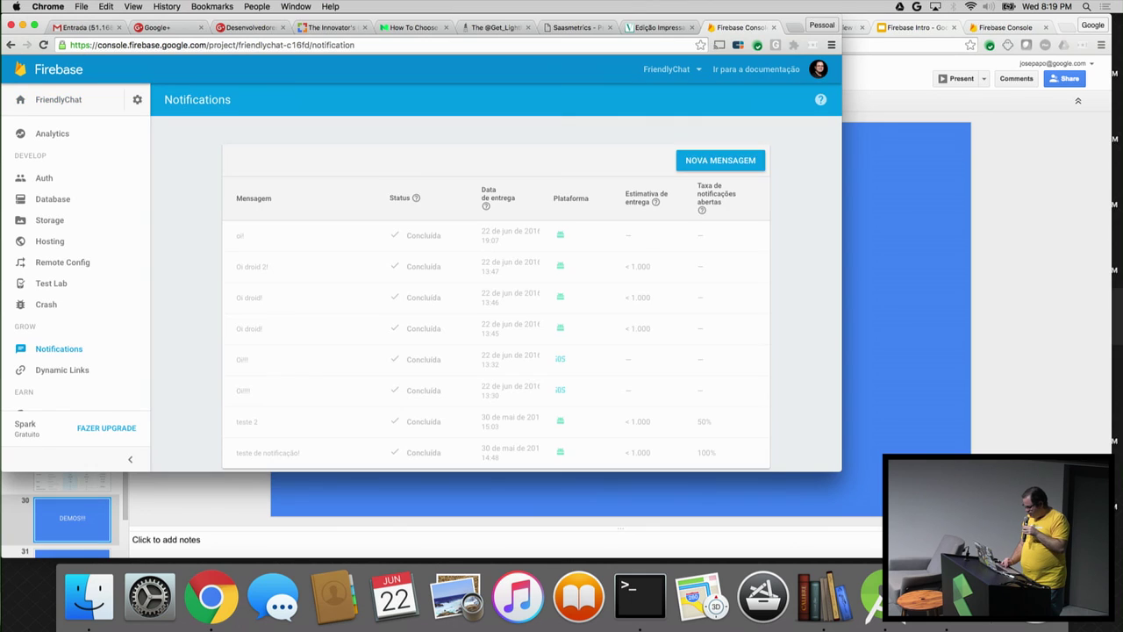
key(super+Tab)
drag(658, 38, 941, 37)
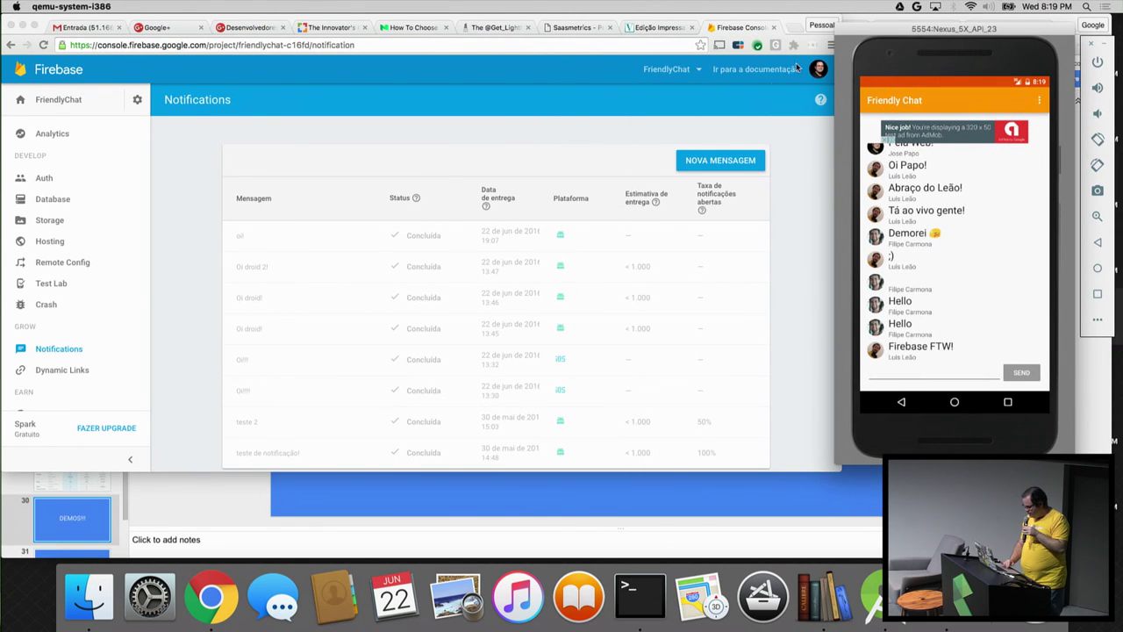
- Compose a new notification reading "Viva GDG com Firebase!!!" targeted at the Android app com.google.firebase.codelab.friendlychat
click(713, 160)
click(714, 162)
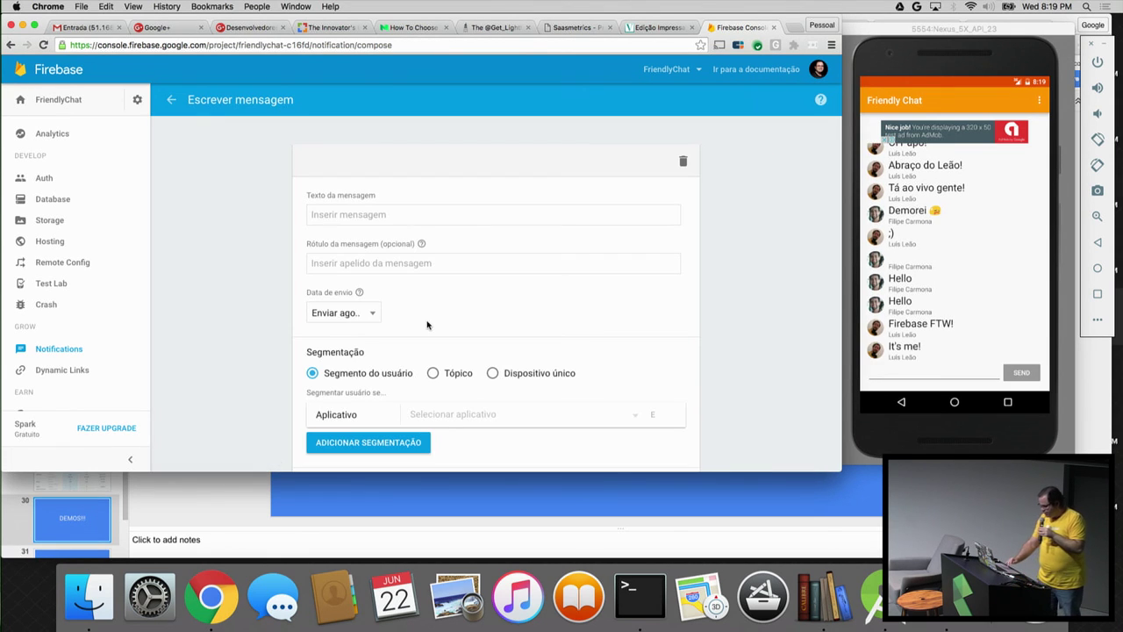
click(369, 222)
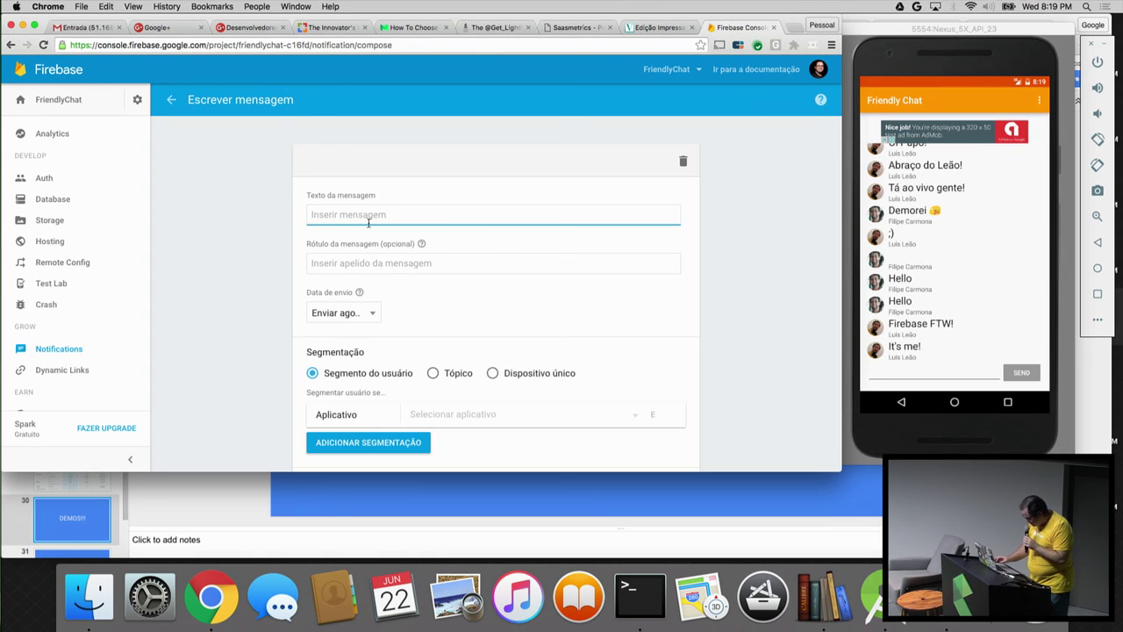
text(Viva GDG com Firebase!!!)
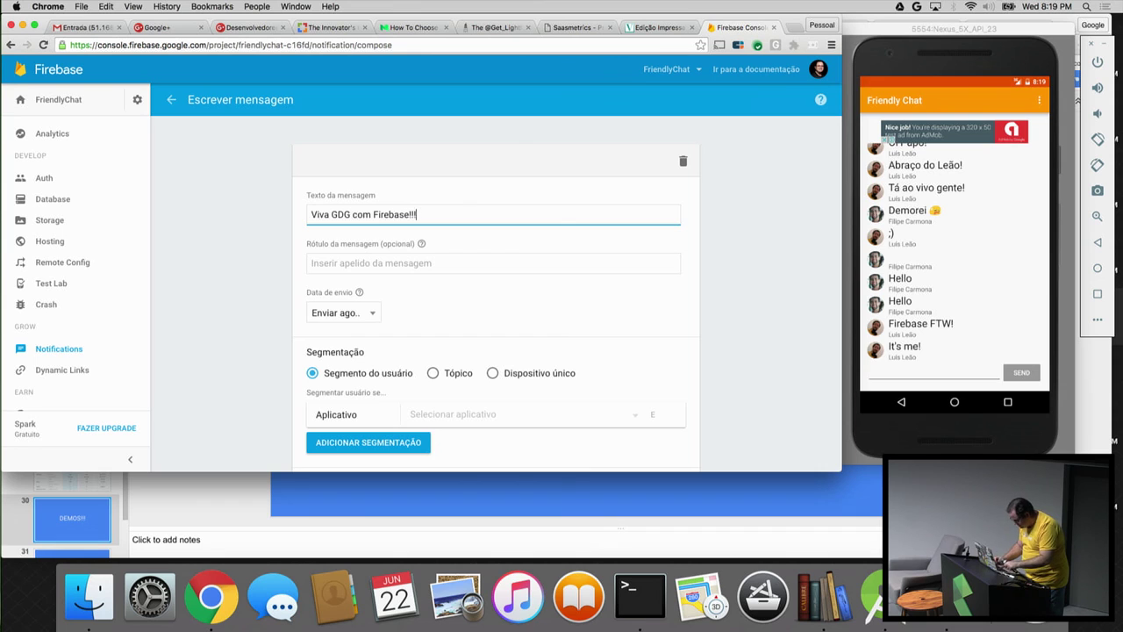
scroll(470, 330, down, 3)
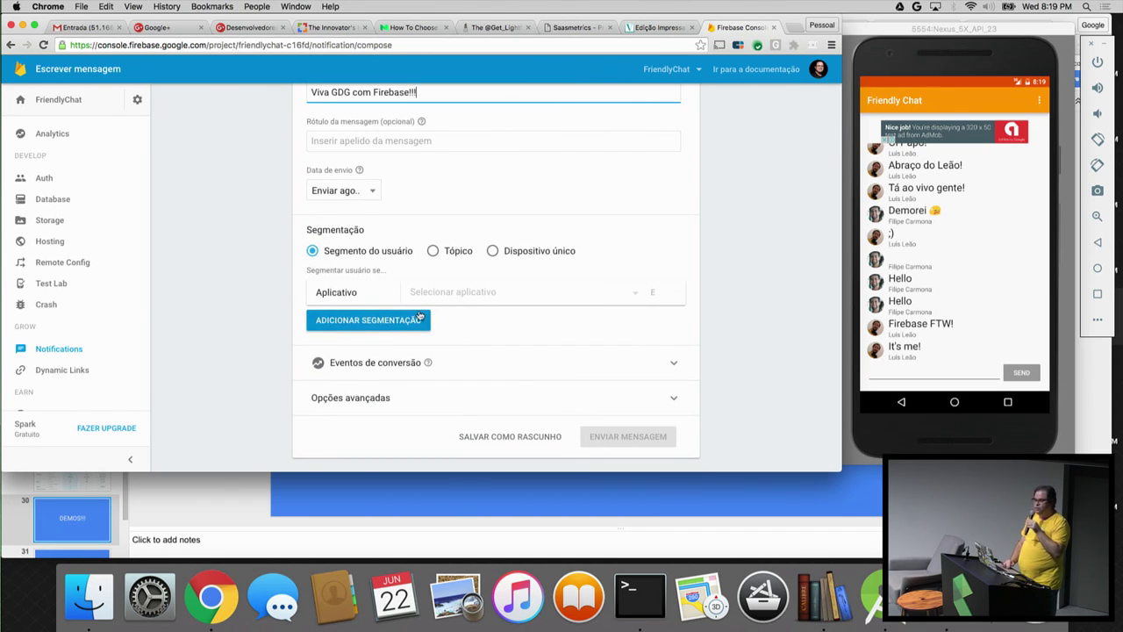
click(630, 296)
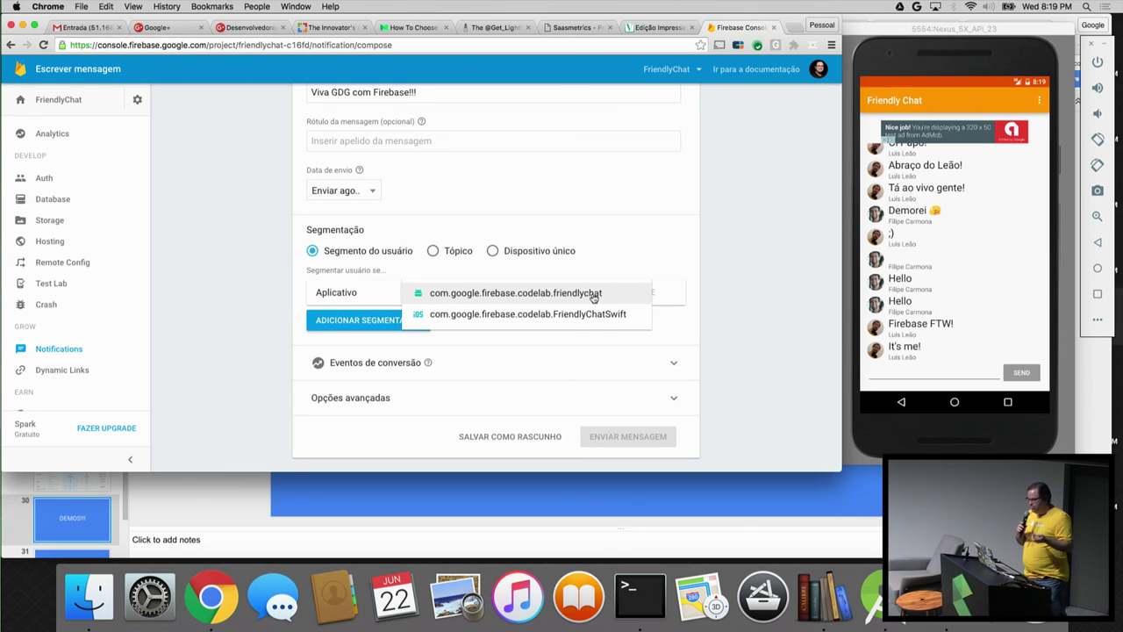
click(555, 293)
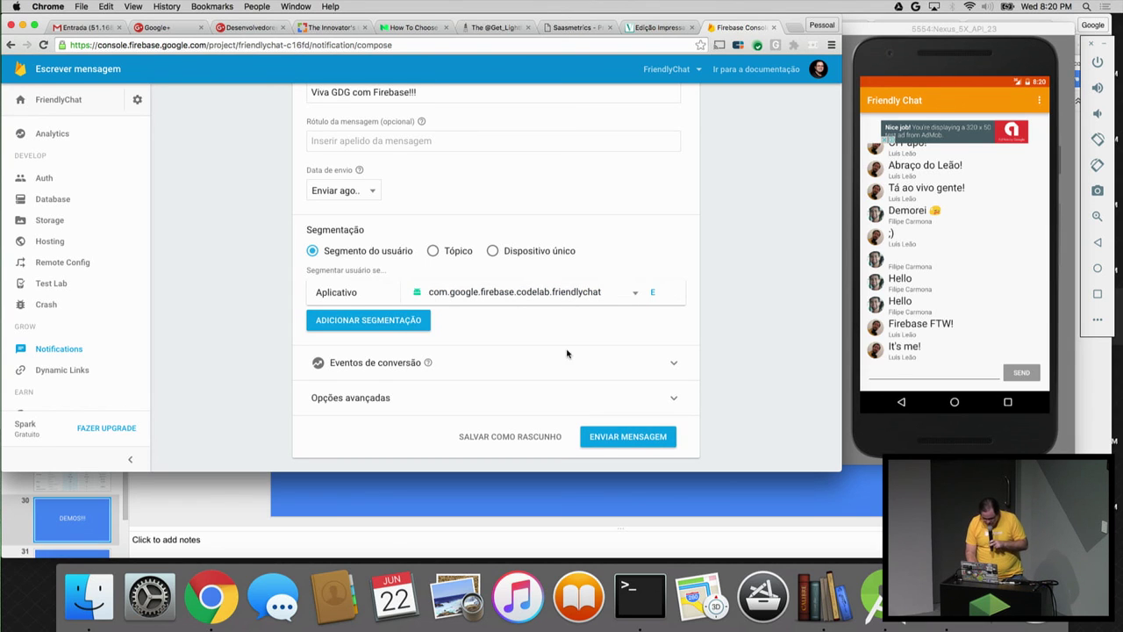
- Submit the composed notification, returning the emulator to its home screen before confirming the send
click(638, 442)
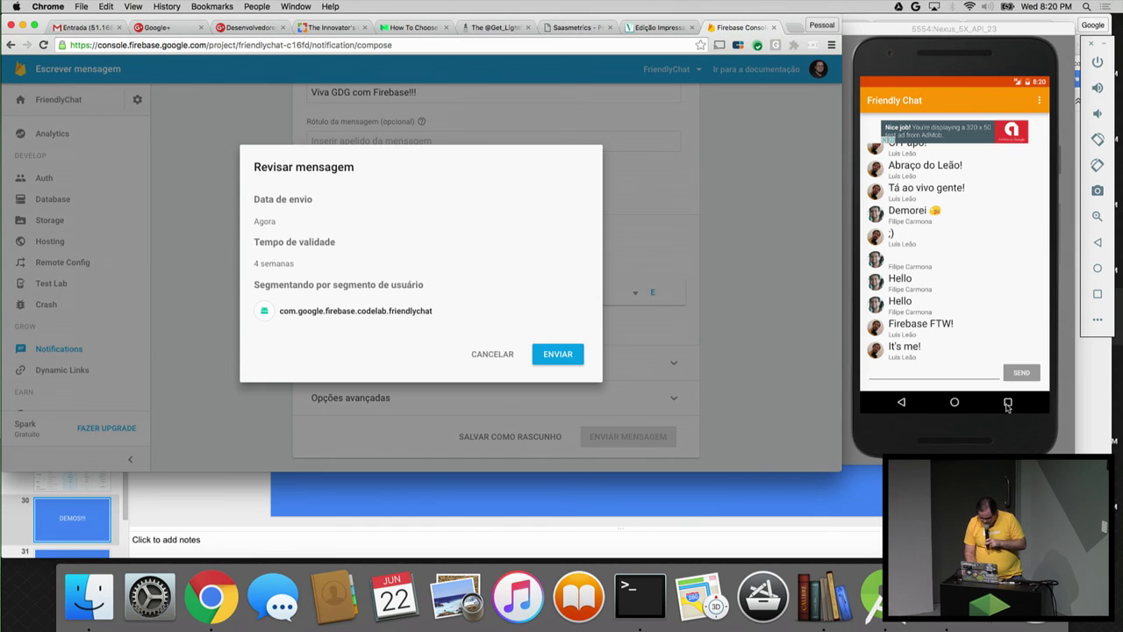
click(955, 404)
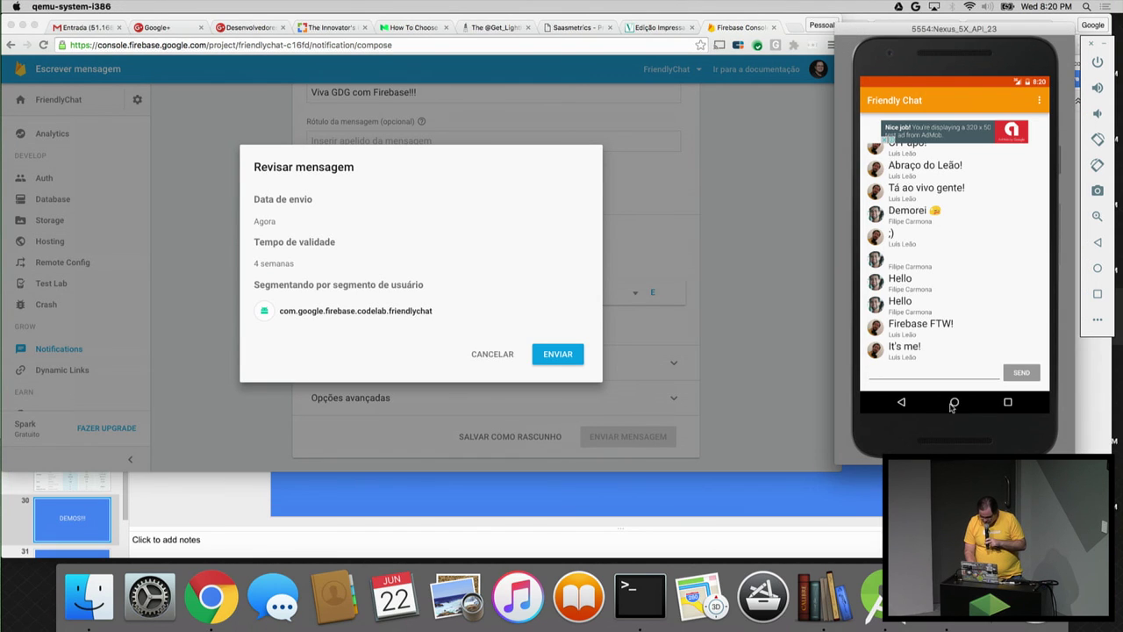
click(952, 405)
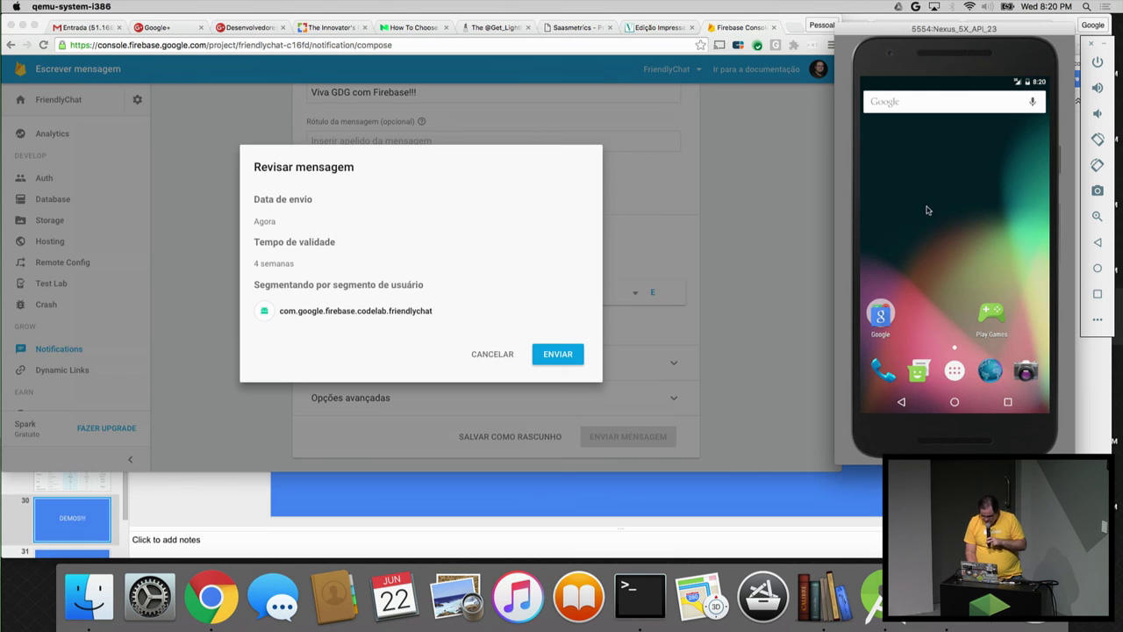
click(565, 356)
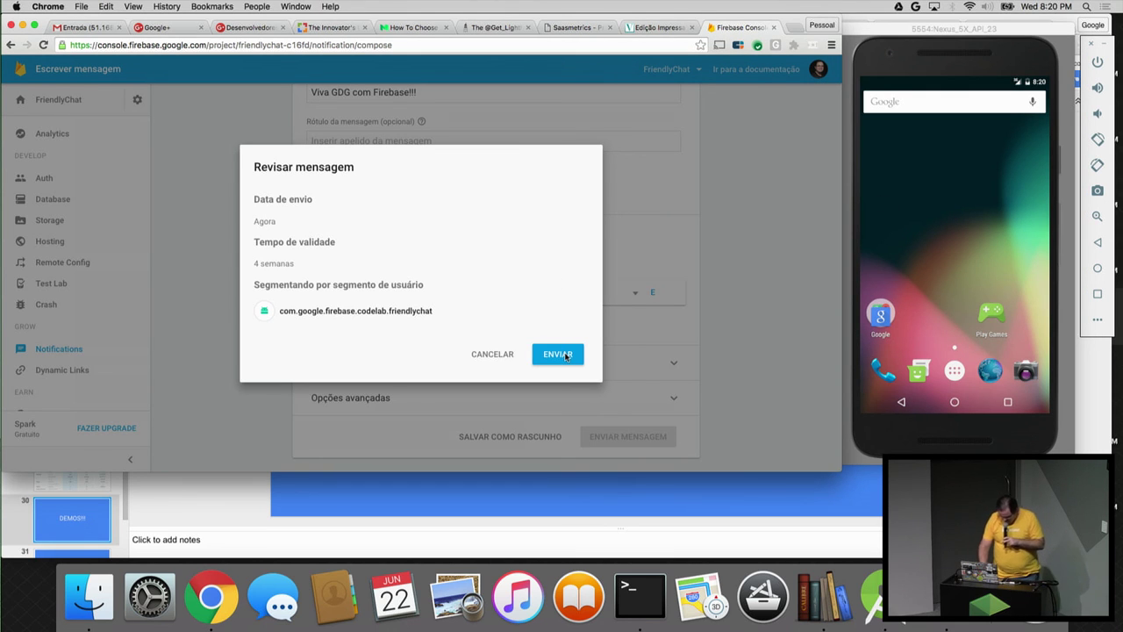
click(566, 355)
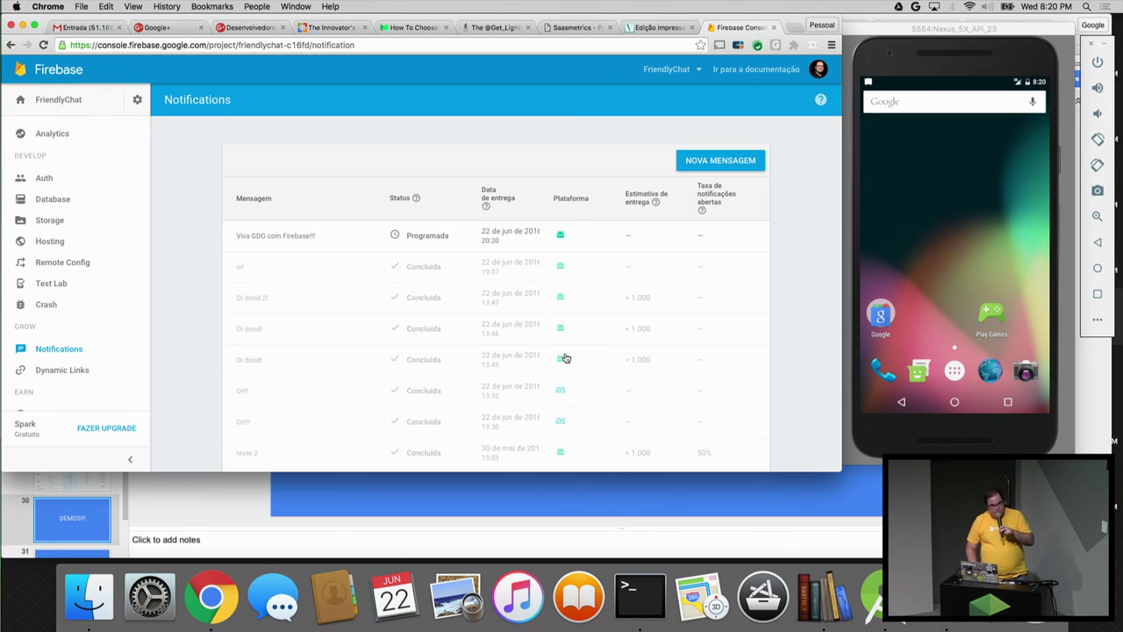
- Open the received Friendly Chat notification from the emulator's notification shade
click(876, 83)
drag(881, 81, 893, 171)
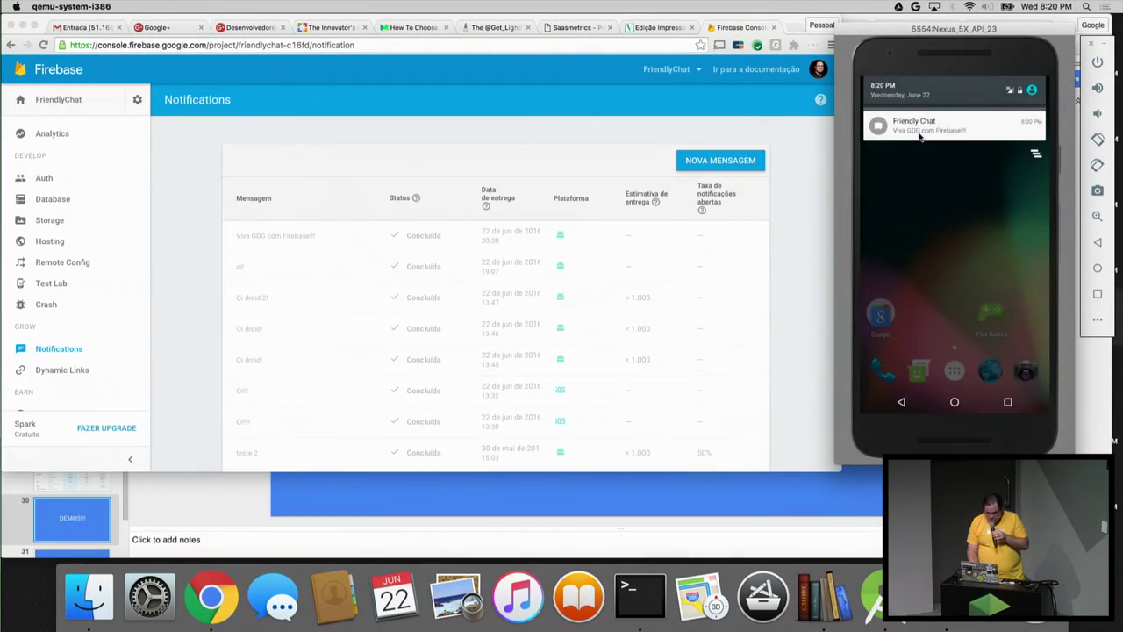
click(920, 133)
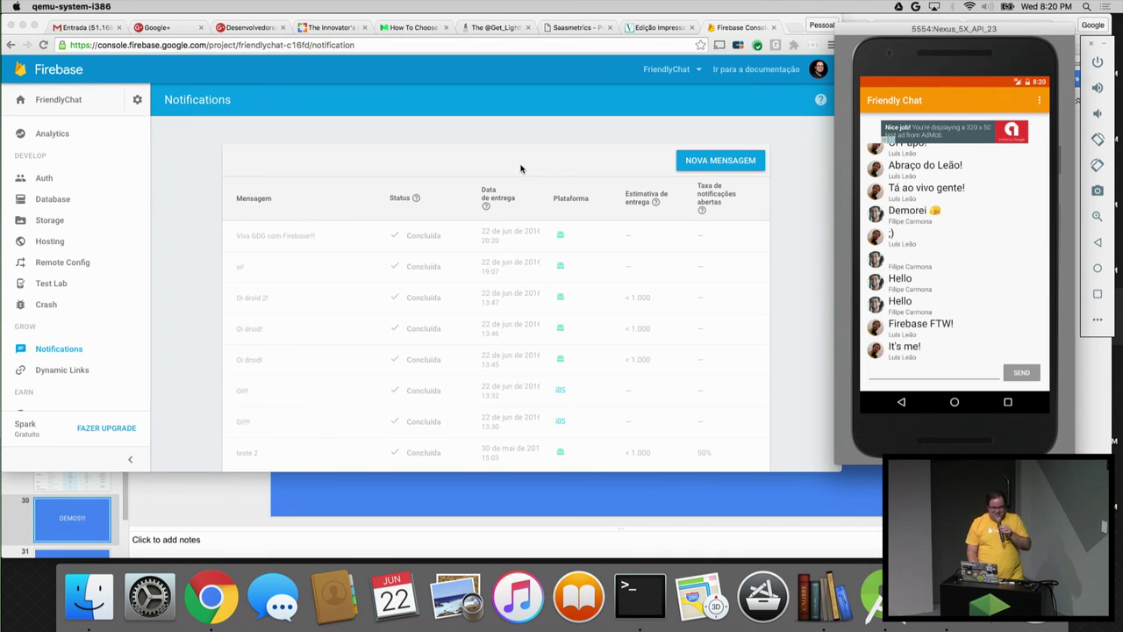
- Examine the notification funnels of the "Viva GDG com Firebase!!!" and "teste 2" messages
click(761, 274)
click(308, 236)
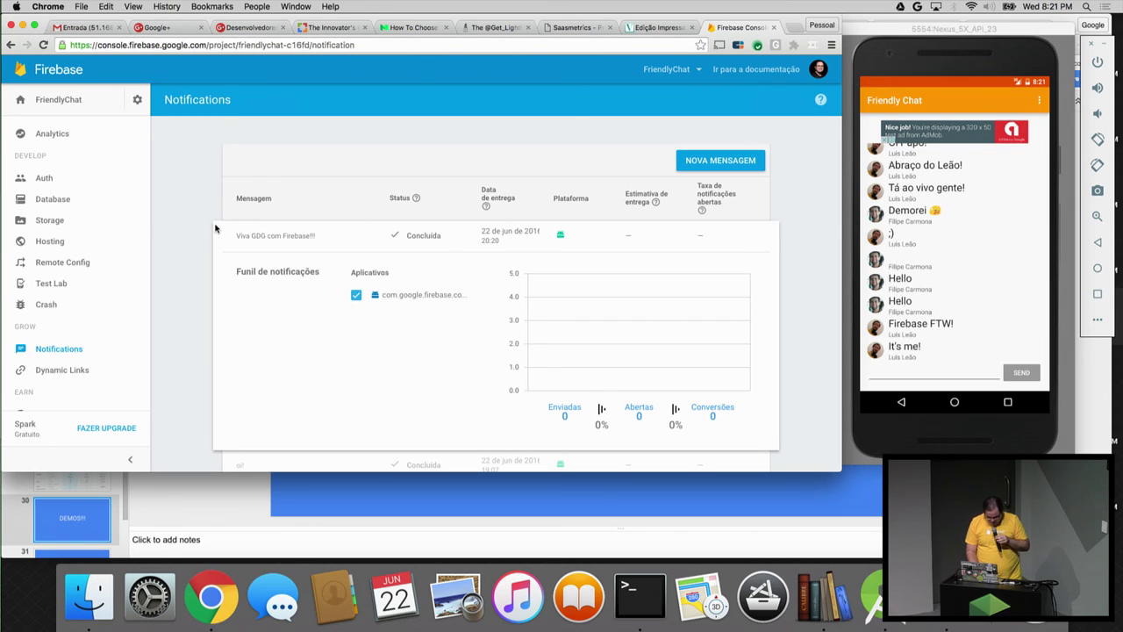
click(250, 231)
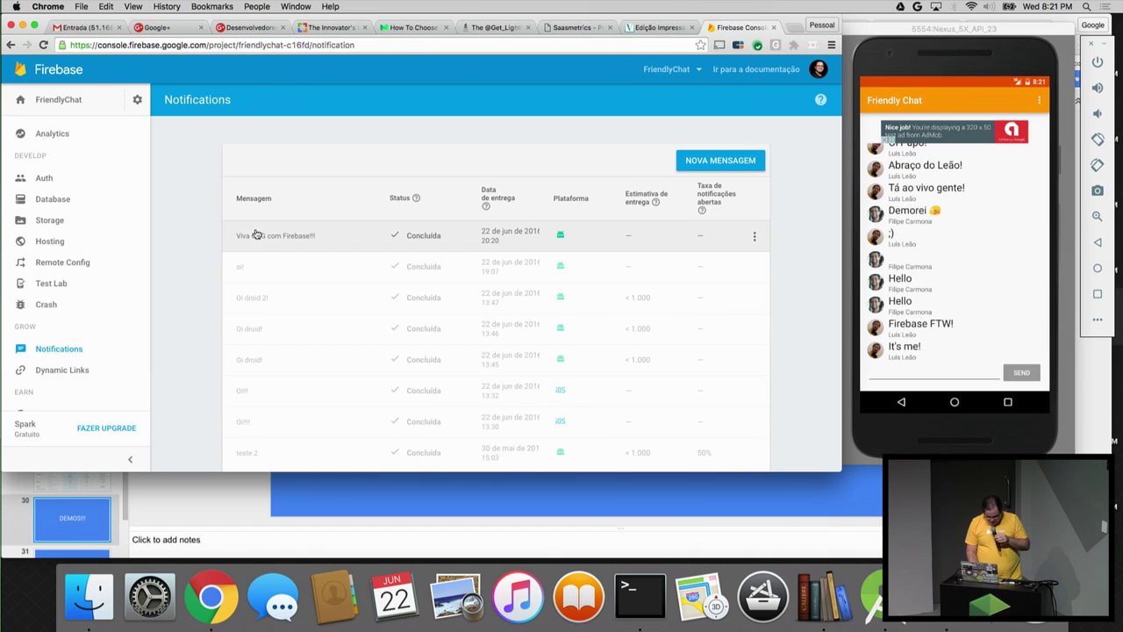
scroll(258, 397, down, 1)
click(254, 411)
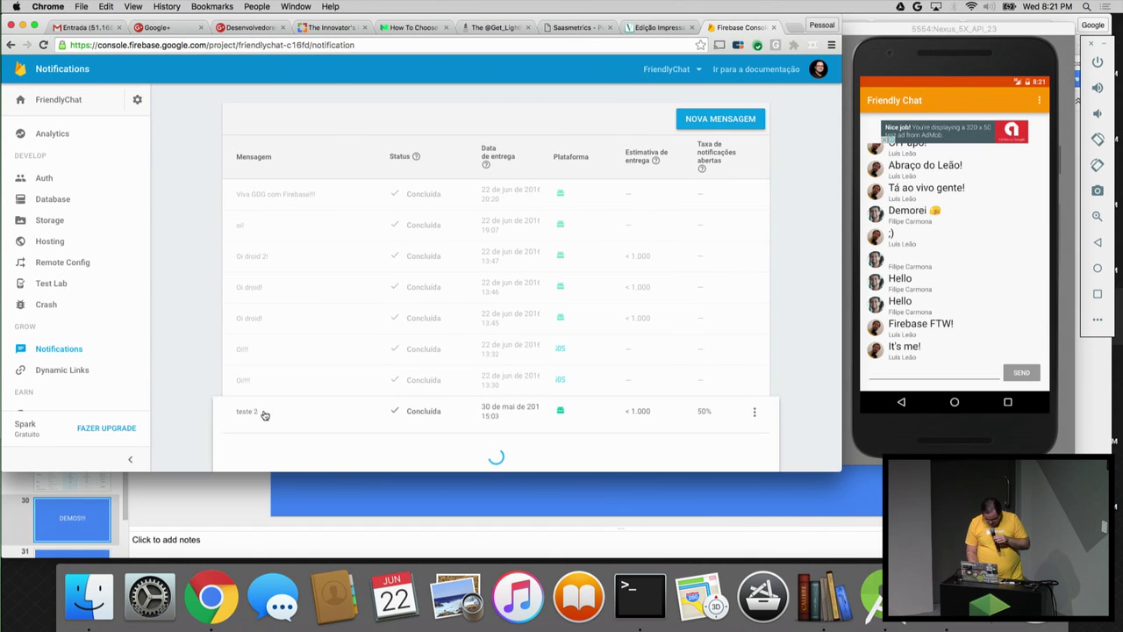
scroll(429, 380, down, 5)
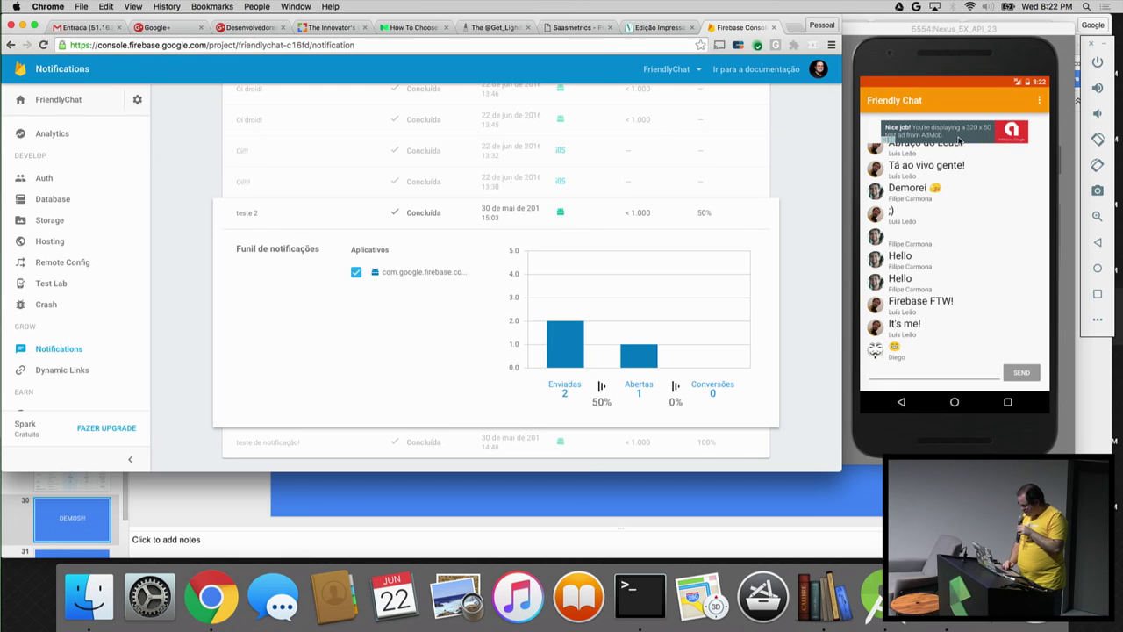
- Show the Friendly Chat app's options, including Cause Crash, in the emulator and return to the Firebase console
click(1037, 106)
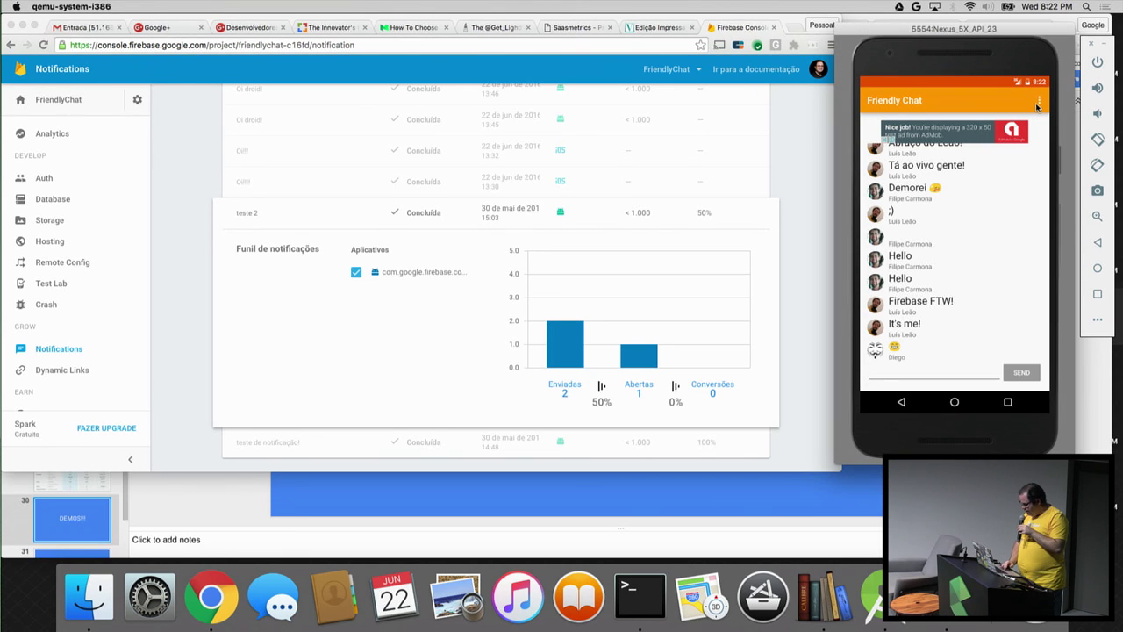
click(1038, 106)
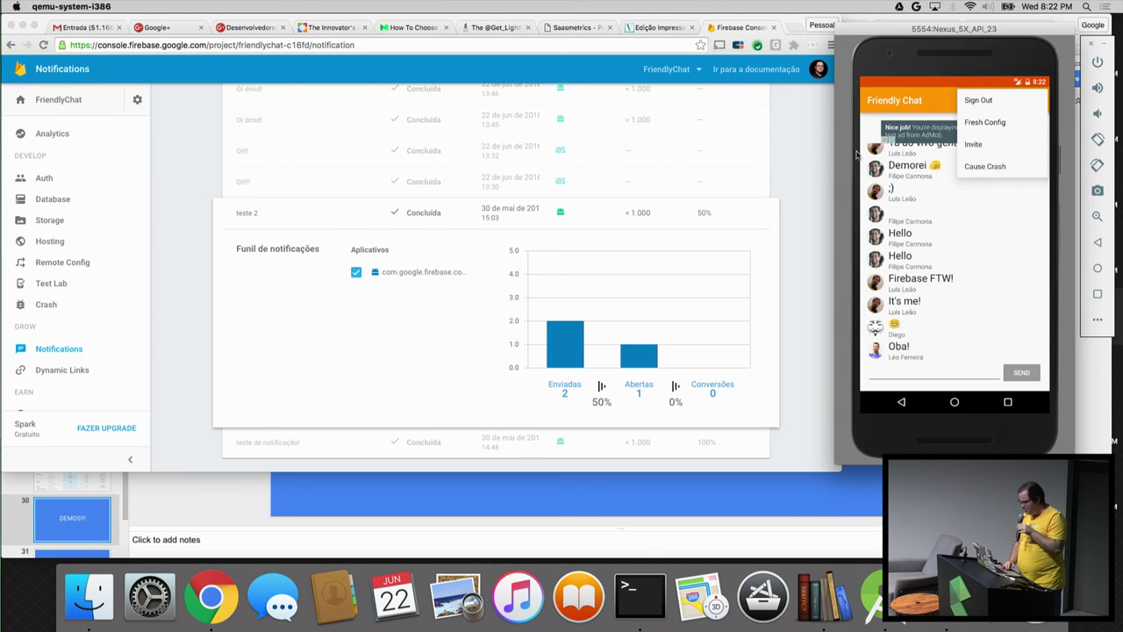
click(828, 155)
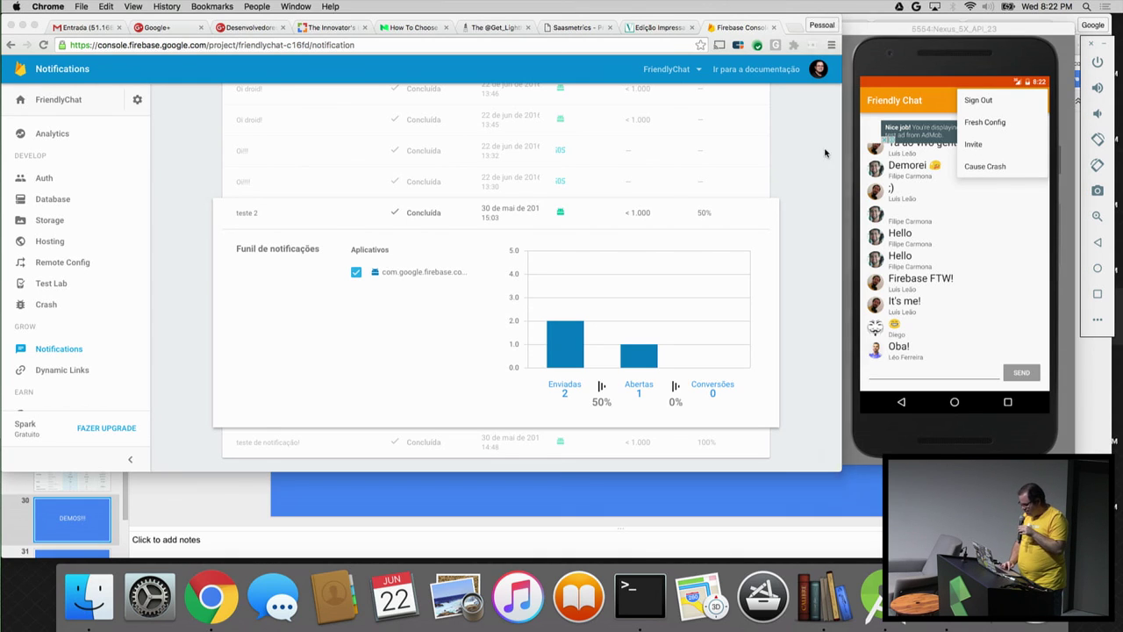
- Open Crash Reporting for the iOS app com.google.firebase.codelab.FriendlyChatSwift
click(42, 303)
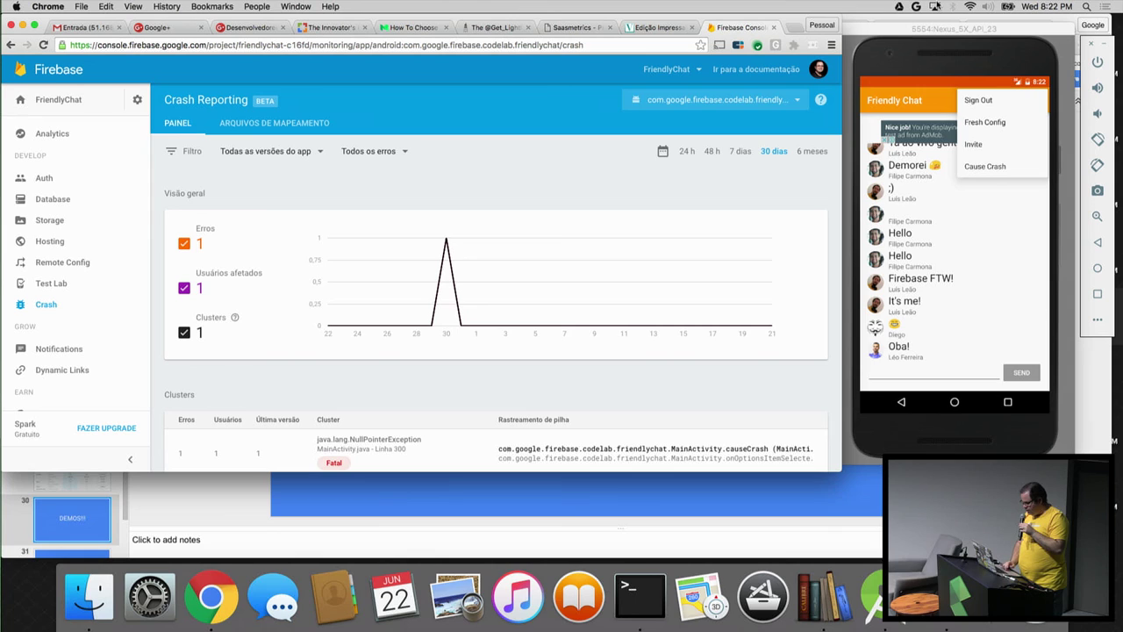
click(797, 102)
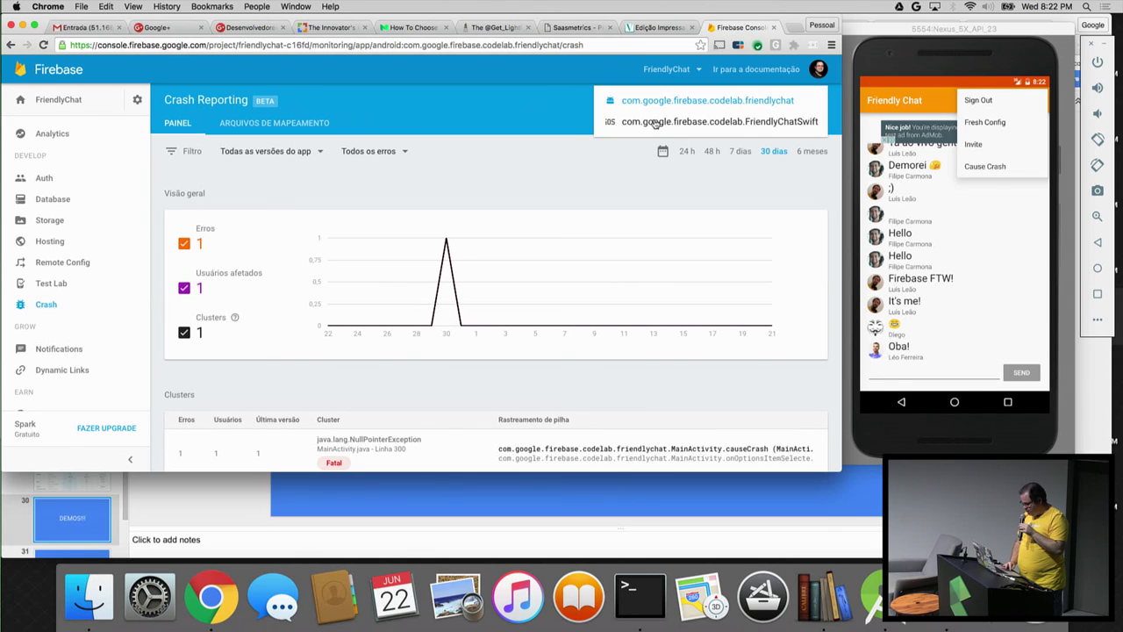
click(653, 123)
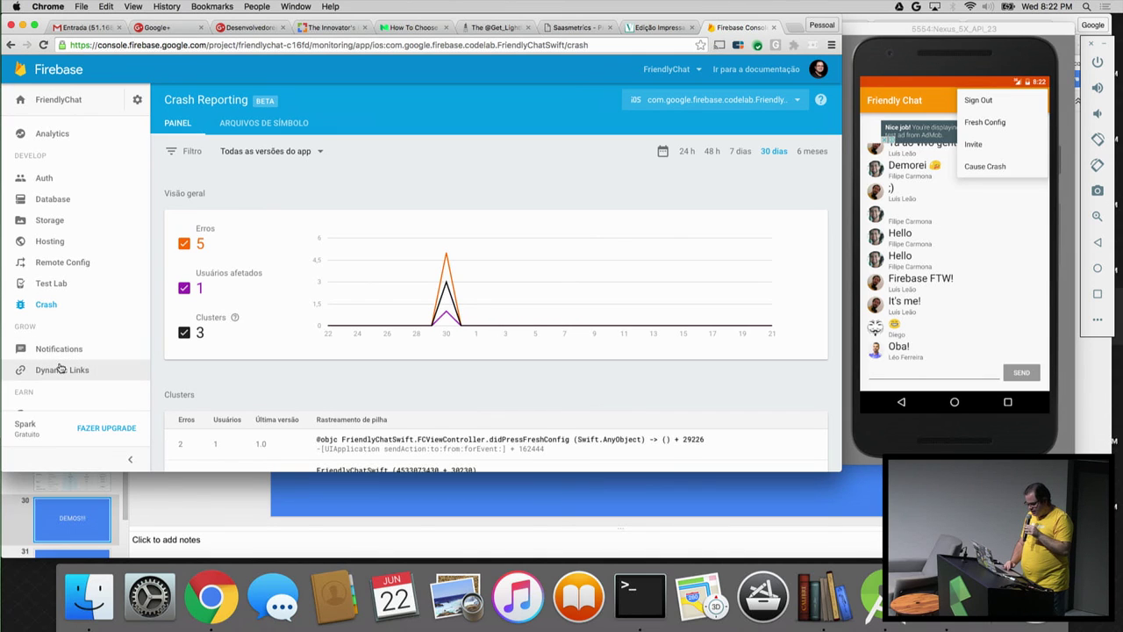
- Examine the didPressFreshConfig crash cluster's summary, stack trace, device data and logs
scroll(476, 359, down, 3)
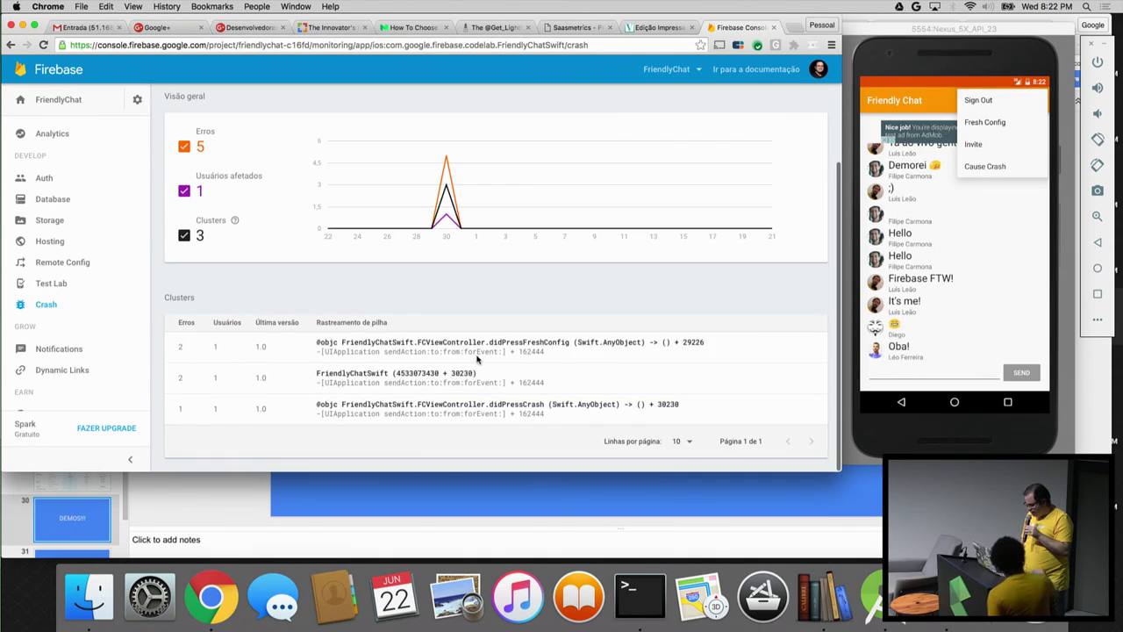
click(428, 343)
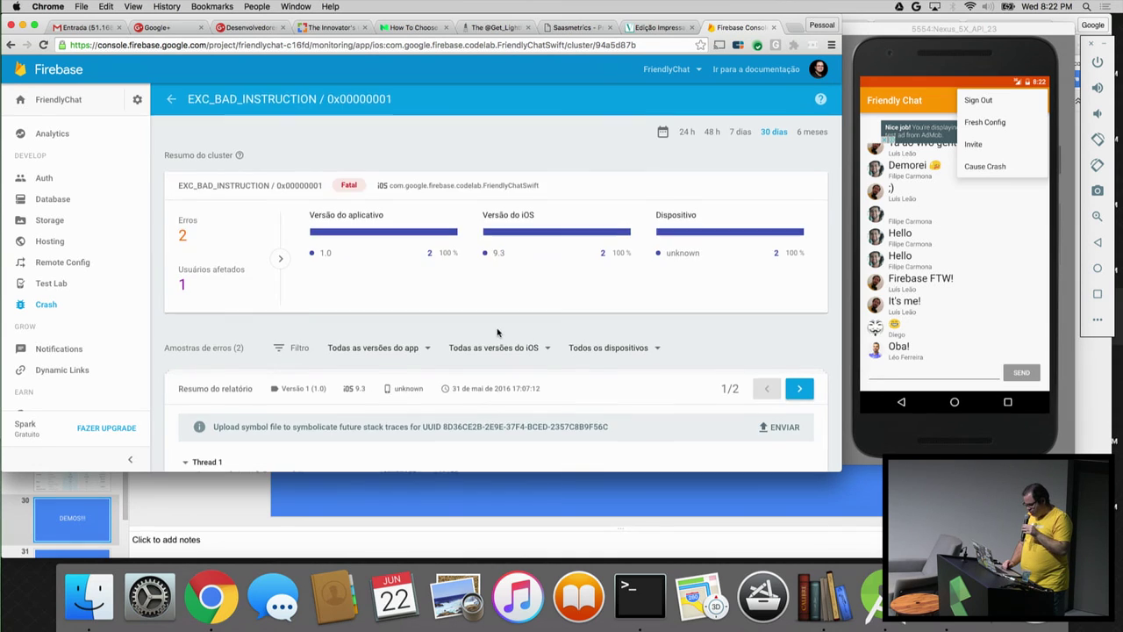
scroll(496, 332, down, 4)
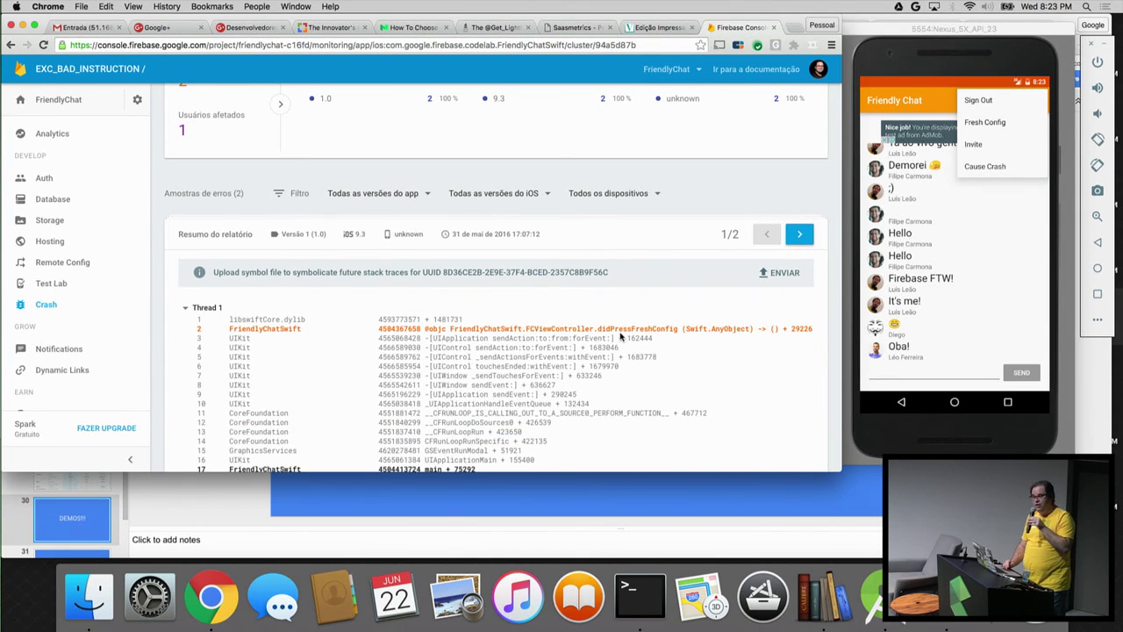
scroll(621, 335, up, 4)
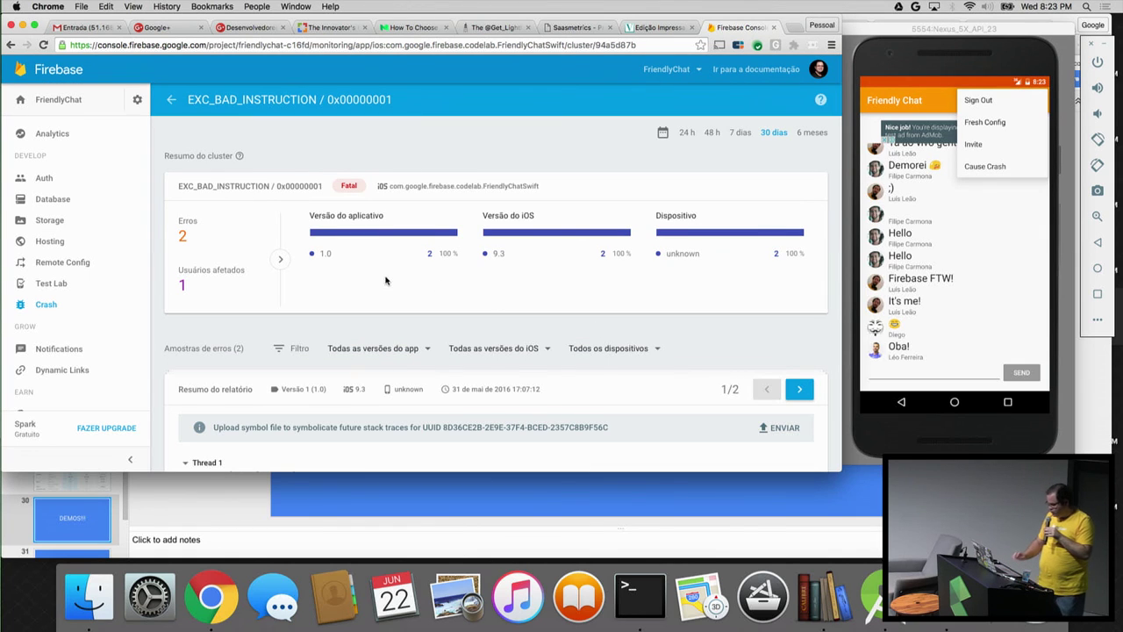
scroll(386, 280, down, 15)
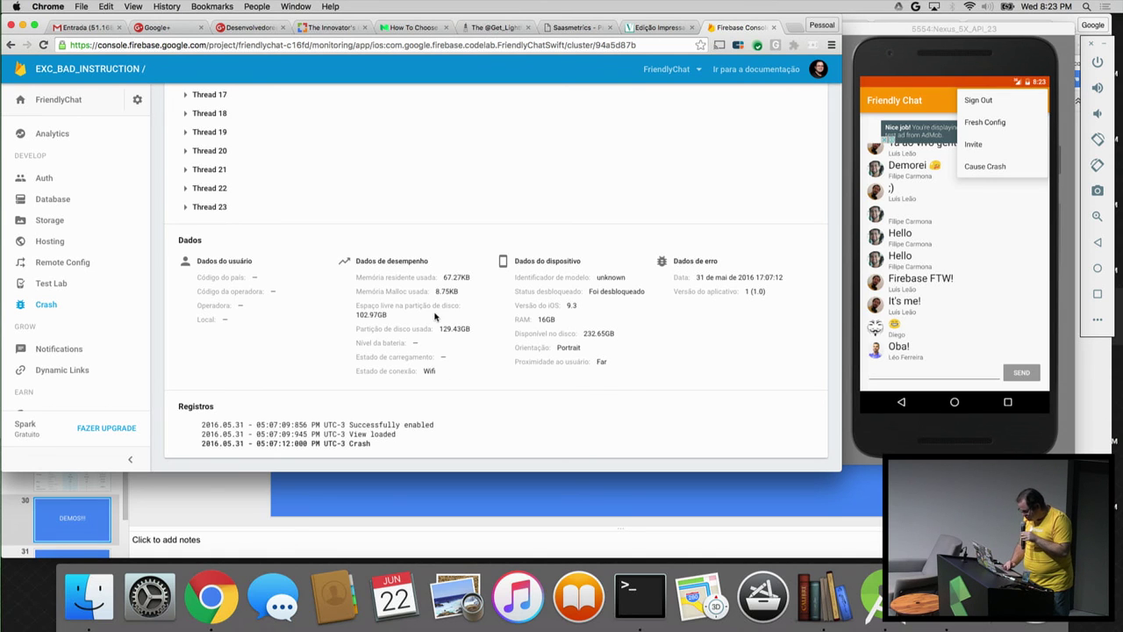
scroll(386, 288, up, 1)
scroll(385, 287, up, 15)
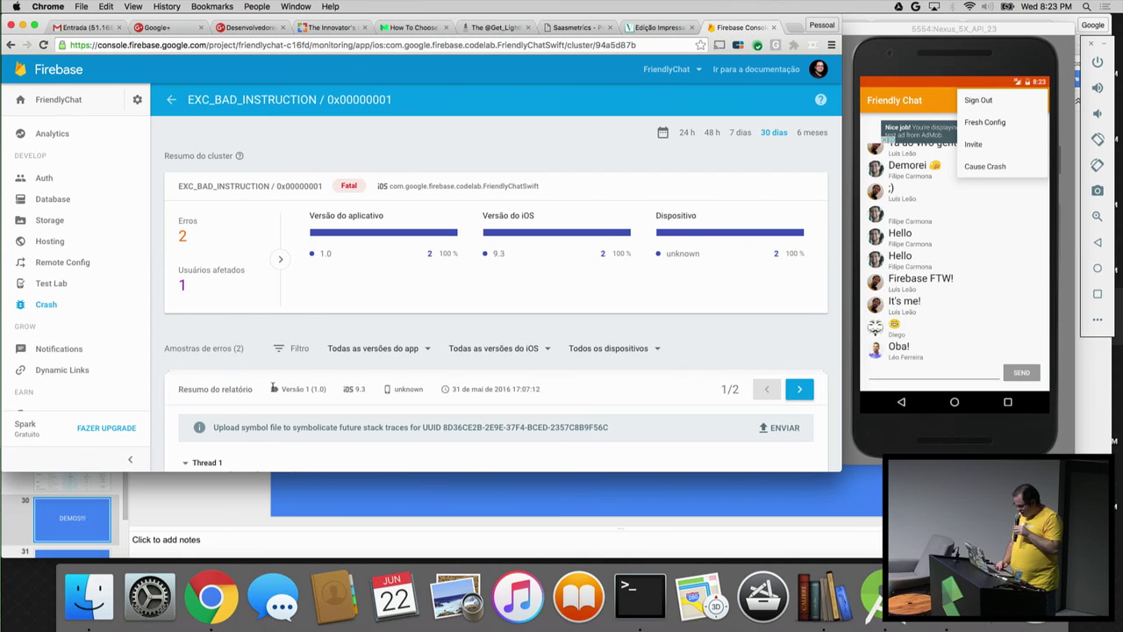
- Switch to the other browser window's Firebase console and open the Bingo Blast project from the project list
key(super+grave)
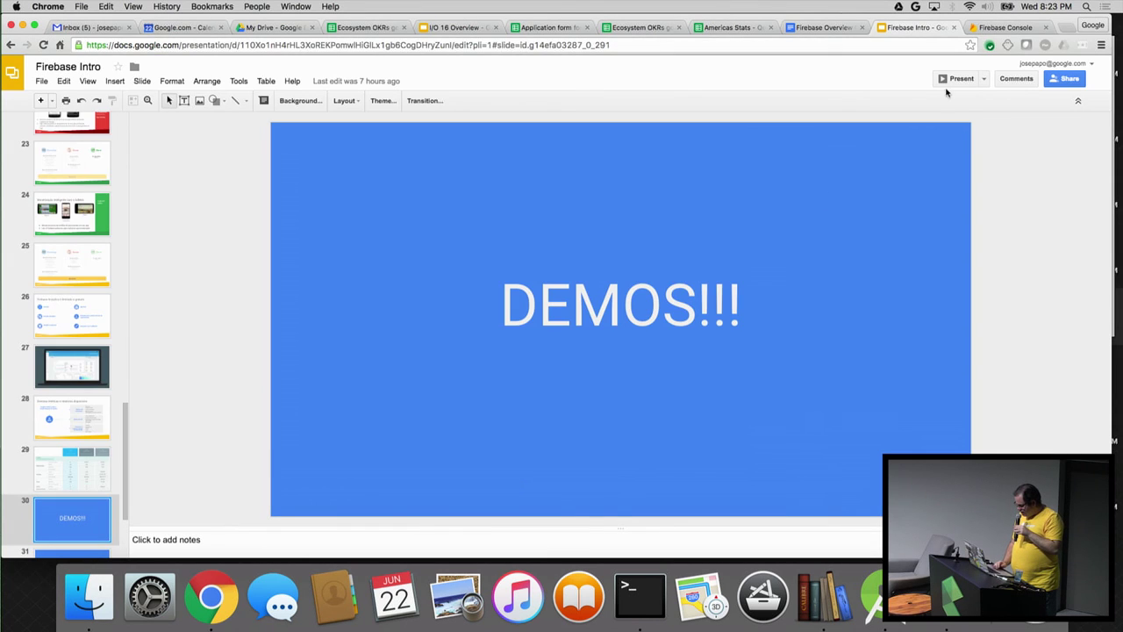
click(1000, 28)
click(41, 73)
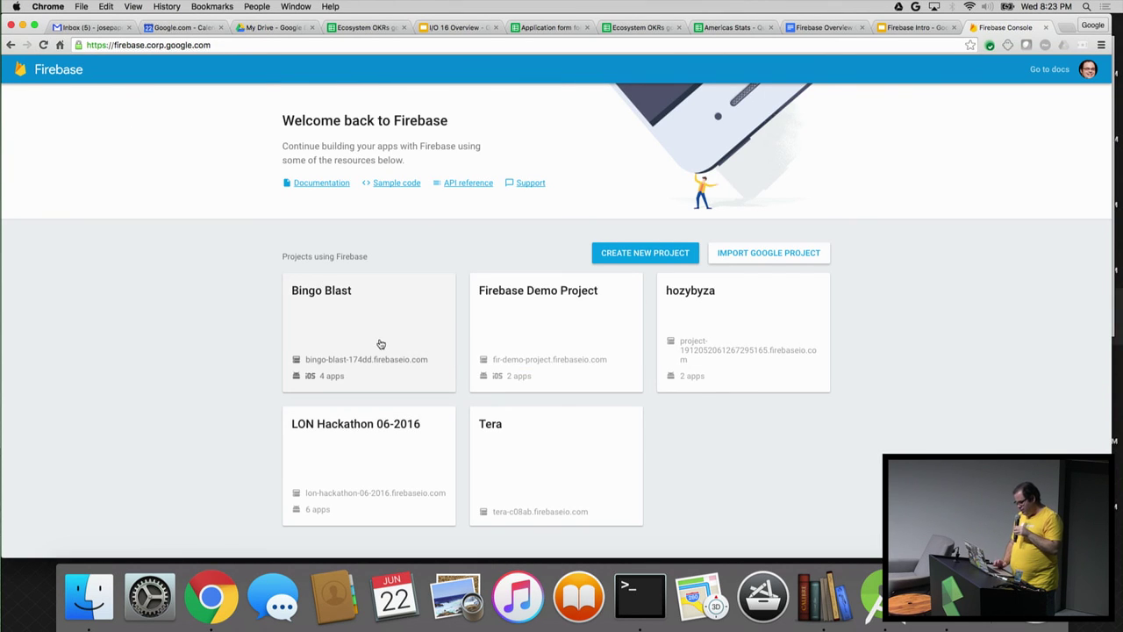
click(333, 315)
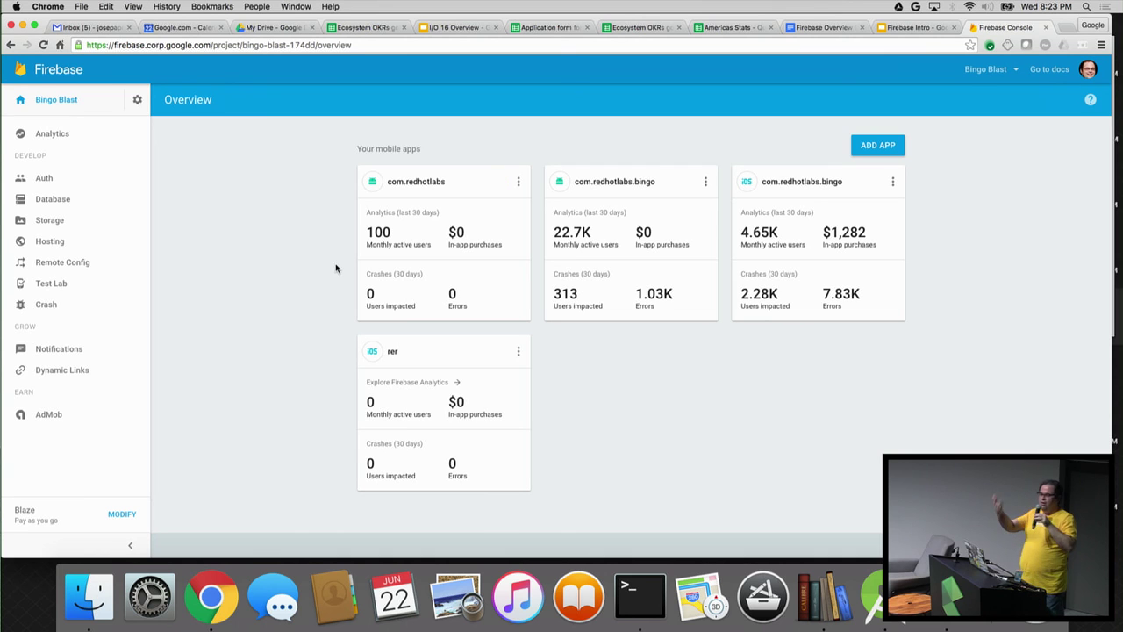
- Return to the FriendlyChat console window and view the project's overview and Hosting page
right_click(207, 600)
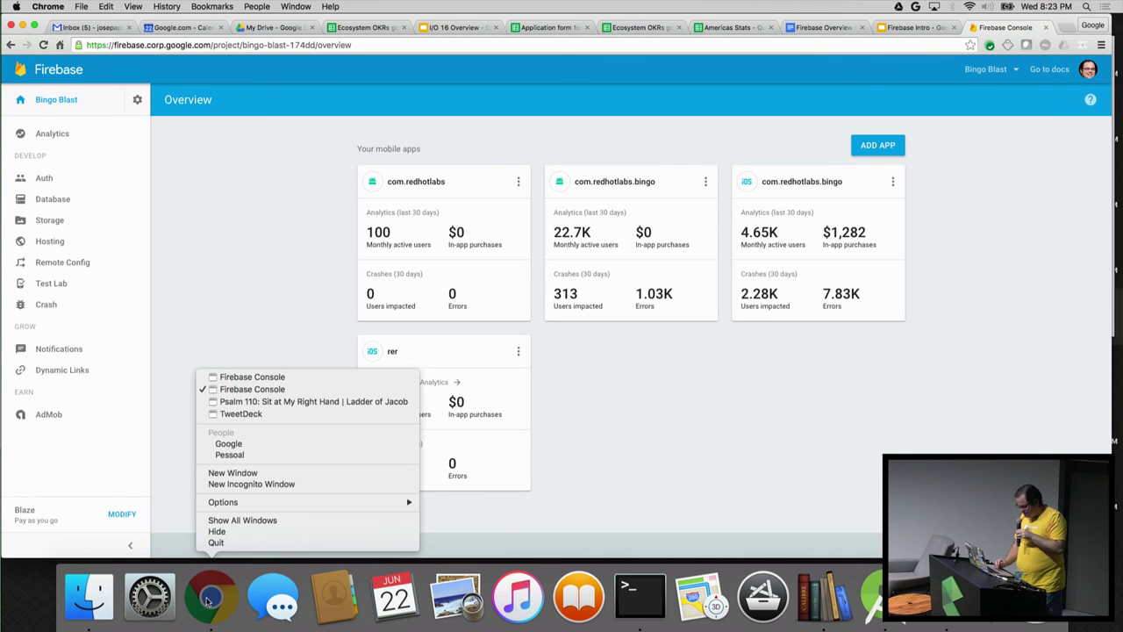
click(250, 377)
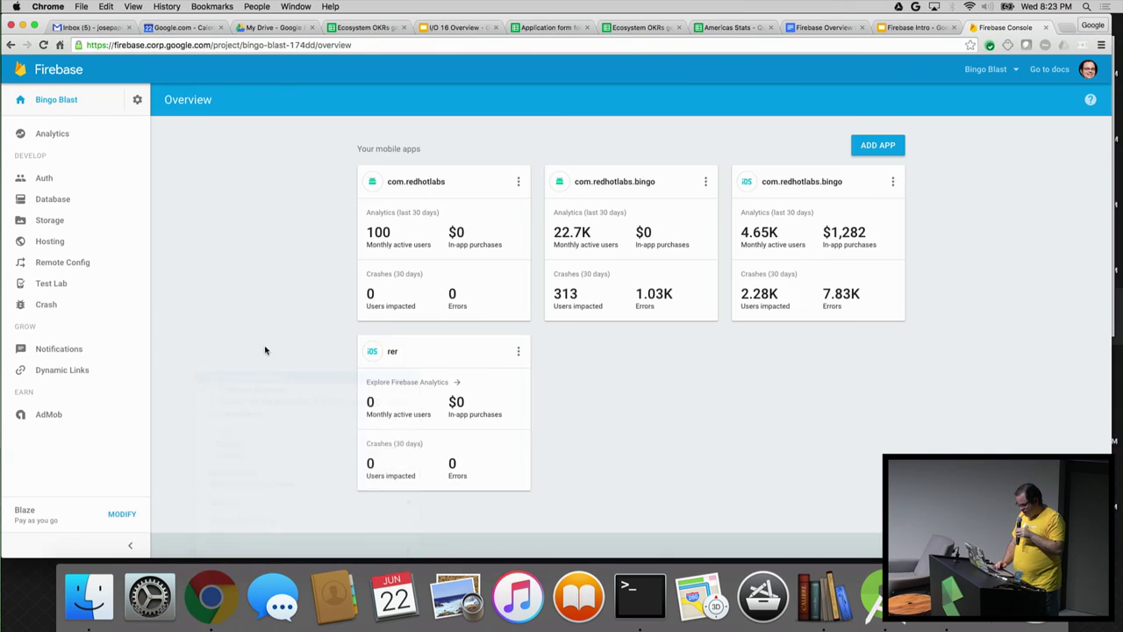
click(70, 101)
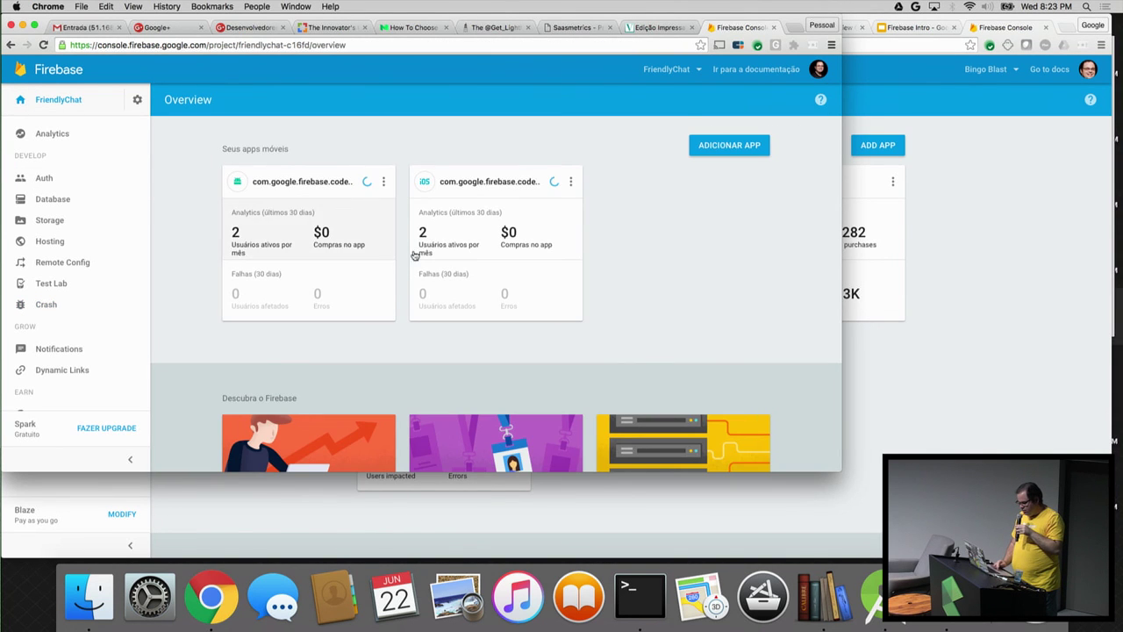
click(53, 241)
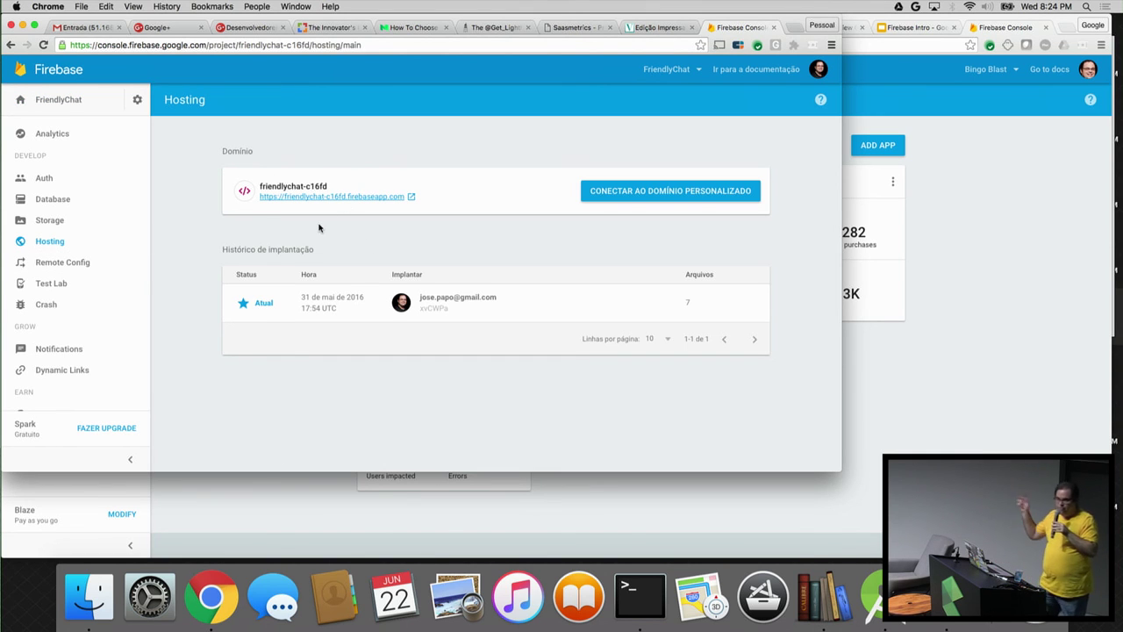
- Preview the JPEG image in the first Storage folder's subfolder and view the Remote Config parameters
click(49, 220)
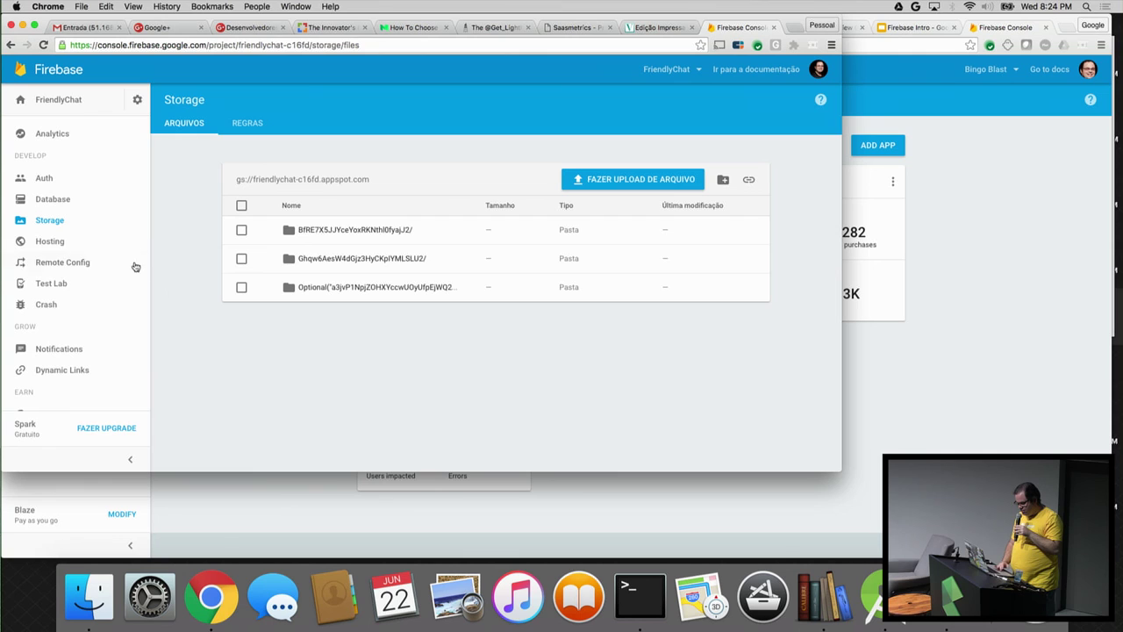
click(329, 231)
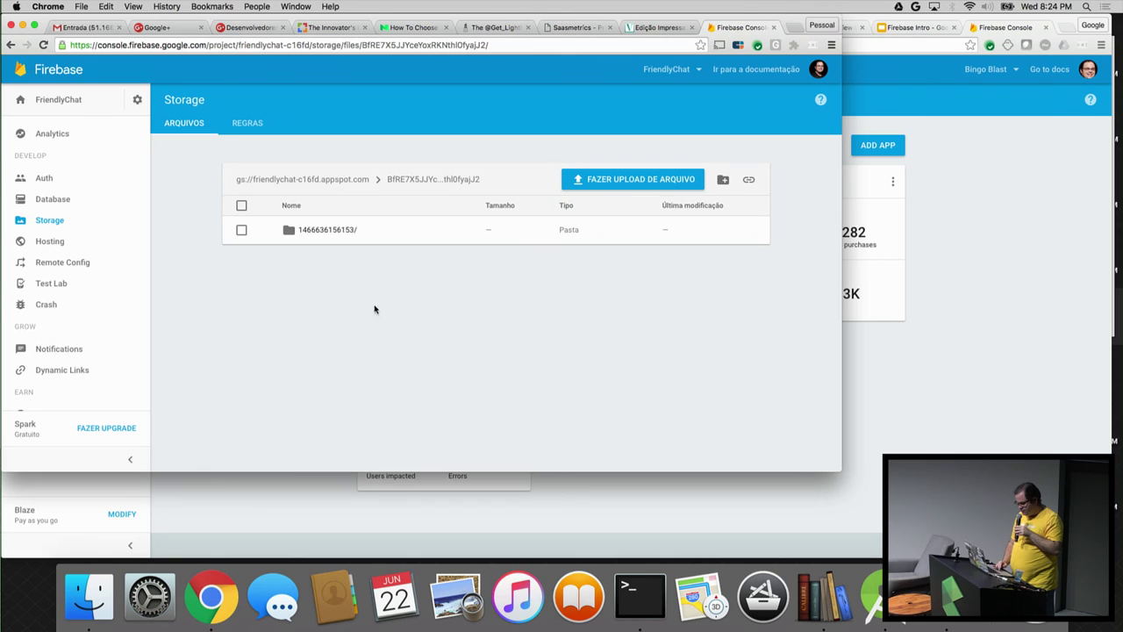
click(320, 230)
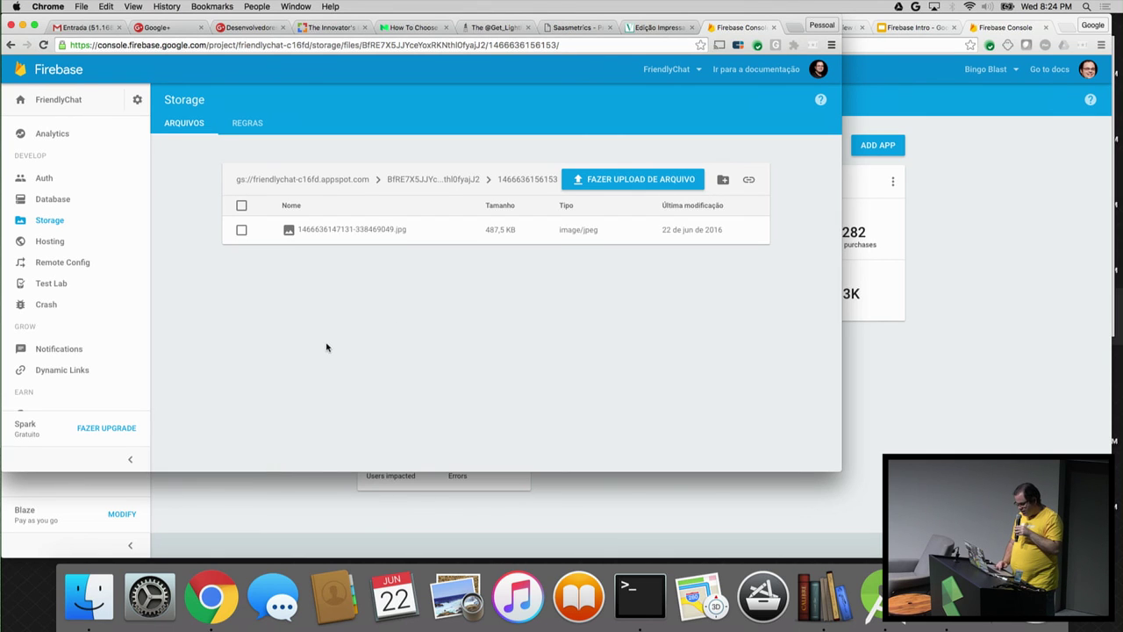
click(351, 234)
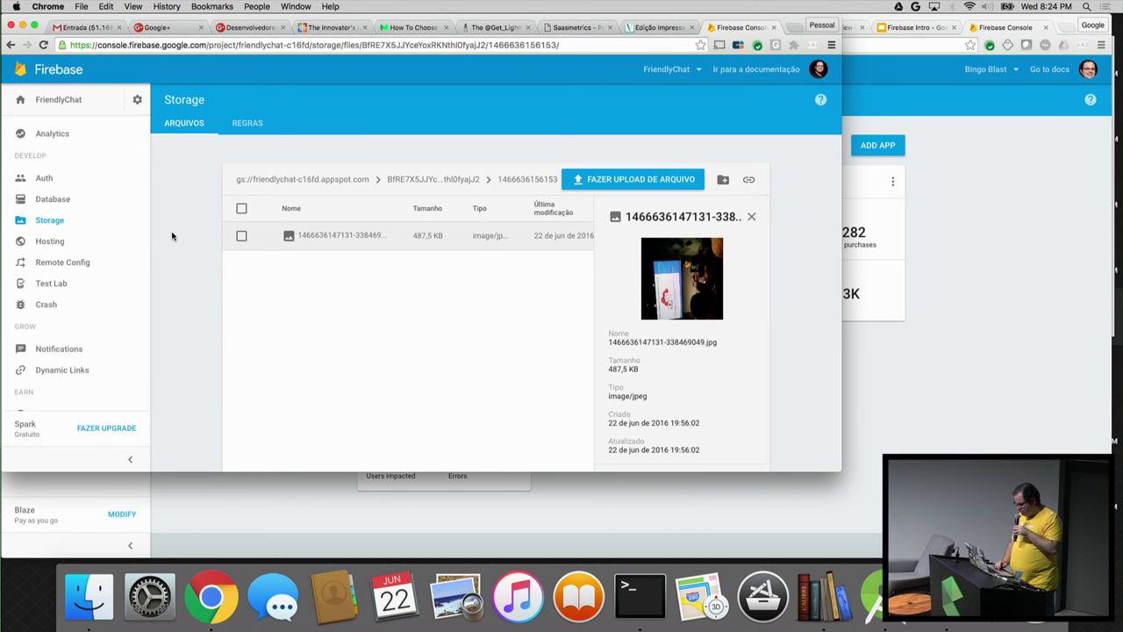
click(51, 262)
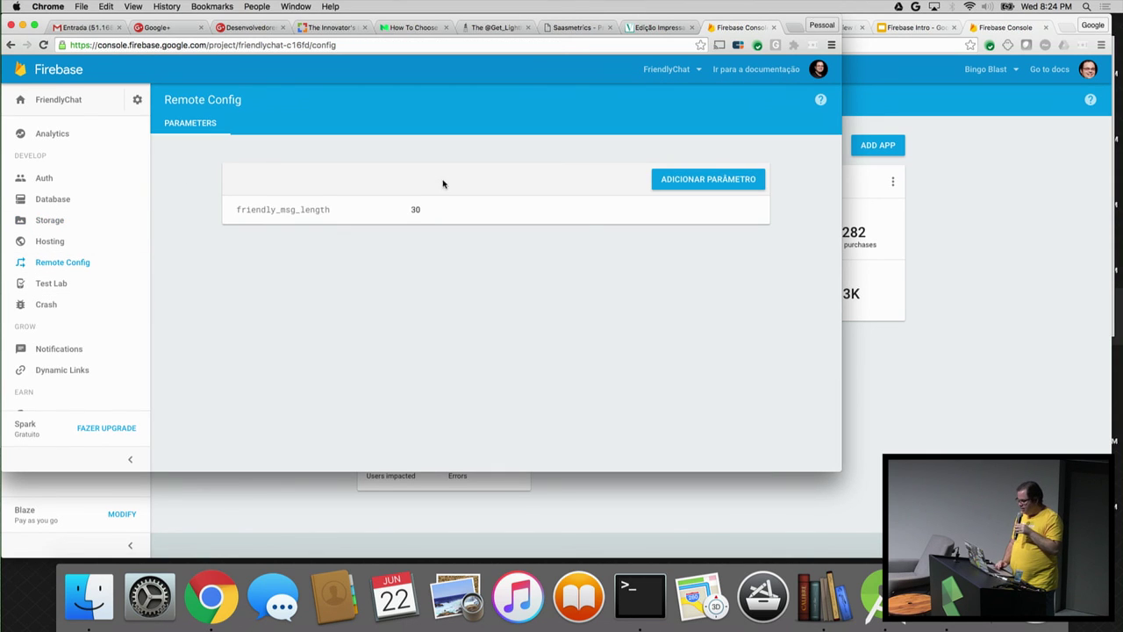
- Examine the Discover Firebase feature cards on the Bingo Blast project's overview page
click(984, 232)
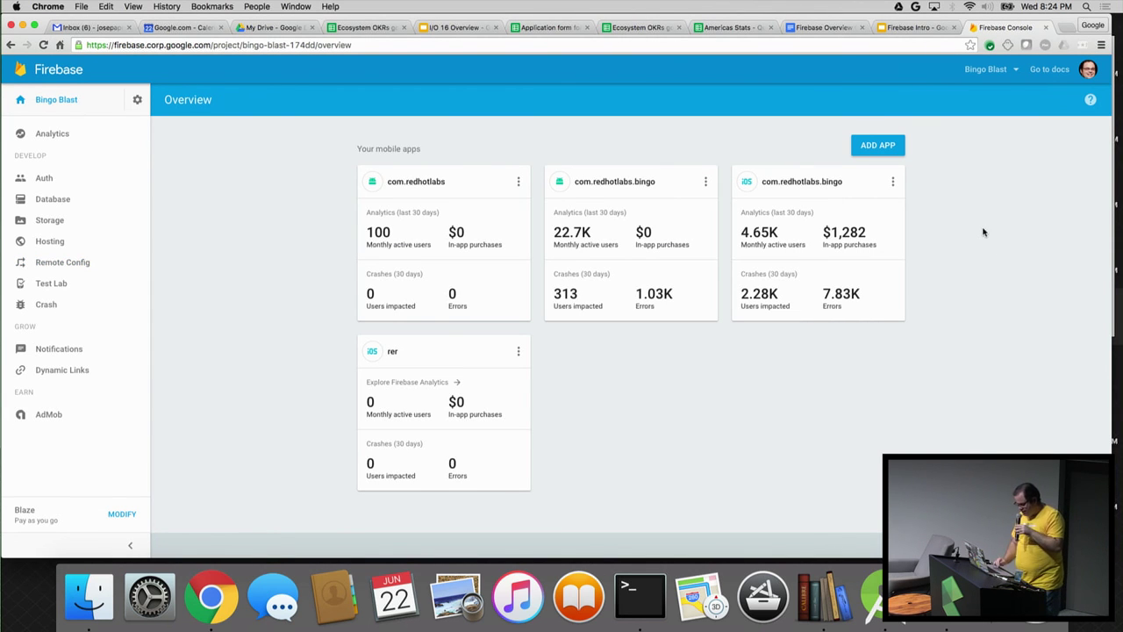
scroll(273, 213, down, 3)
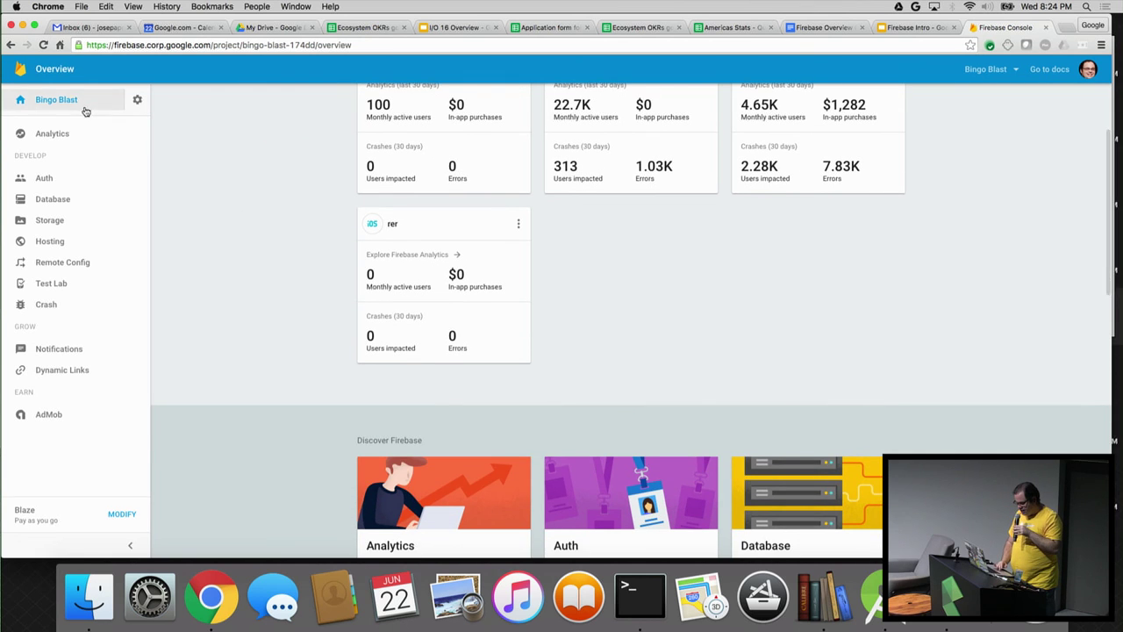
scroll(203, 206, down, 4)
scroll(273, 295, down, 3)
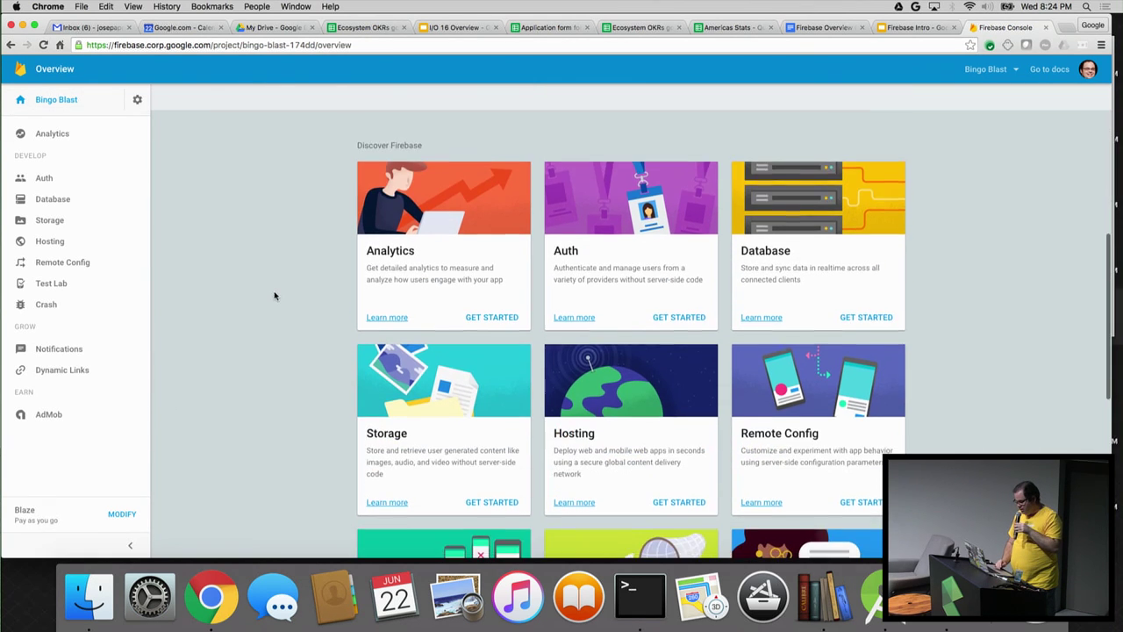
scroll(274, 296, down, 10)
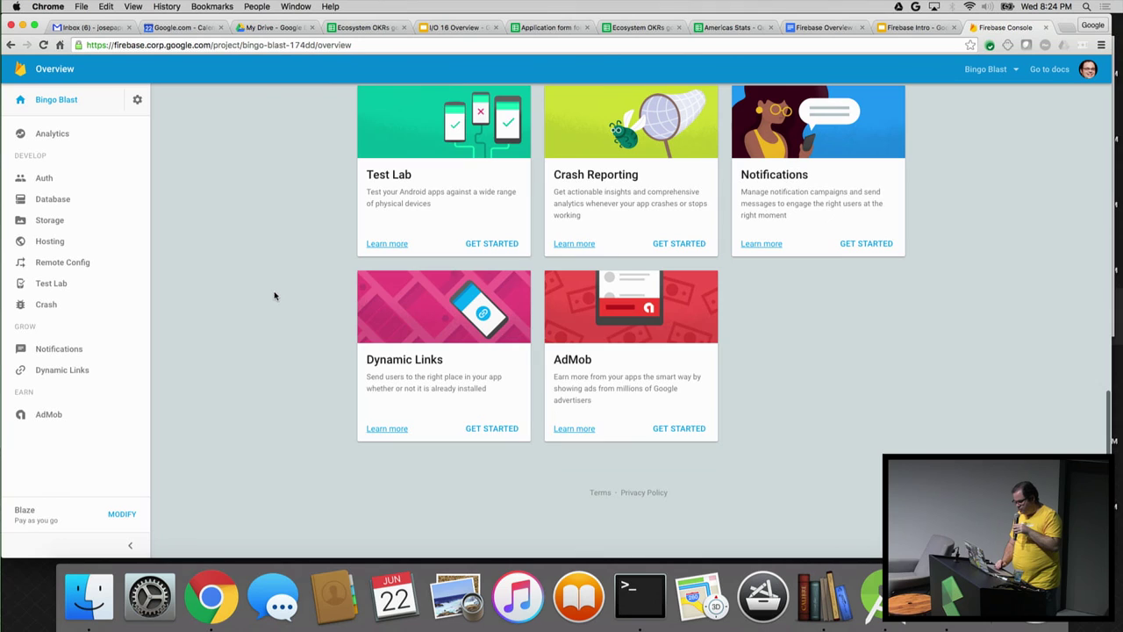
scroll(274, 296, up, 3)
scroll(369, 384, down, 3)
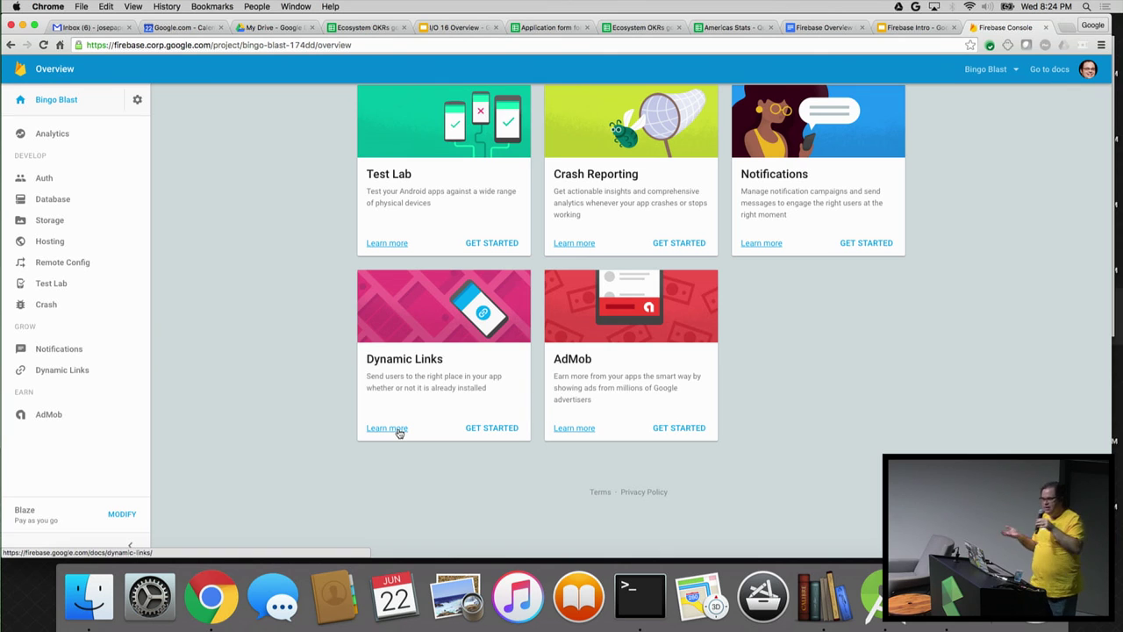
scroll(183, 326, up, 10)
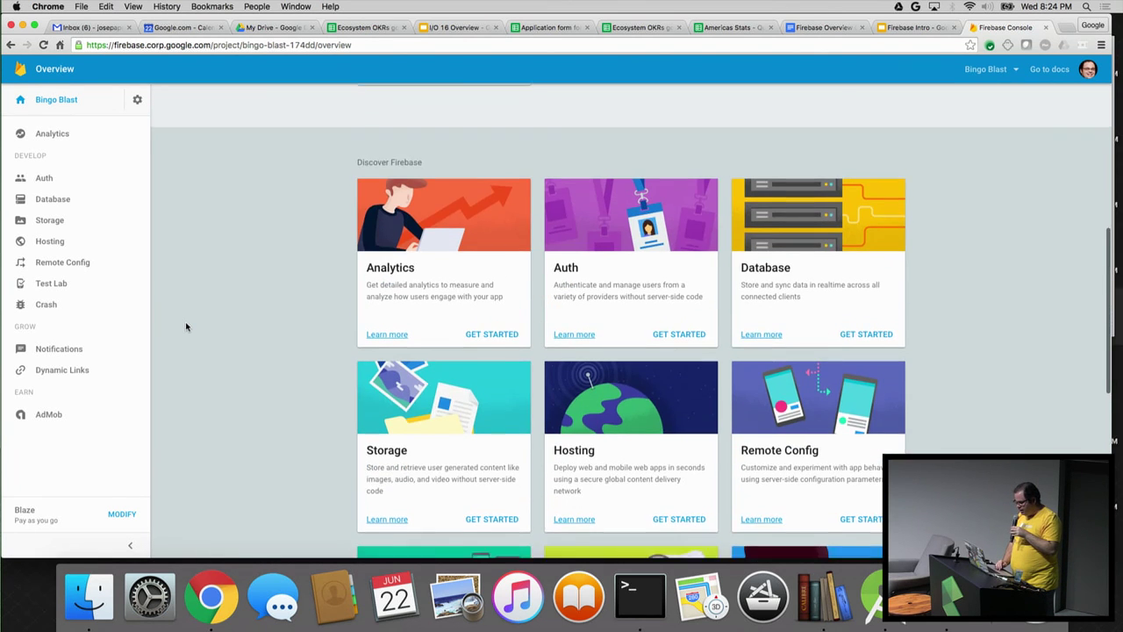
scroll(272, 313, up, 10)
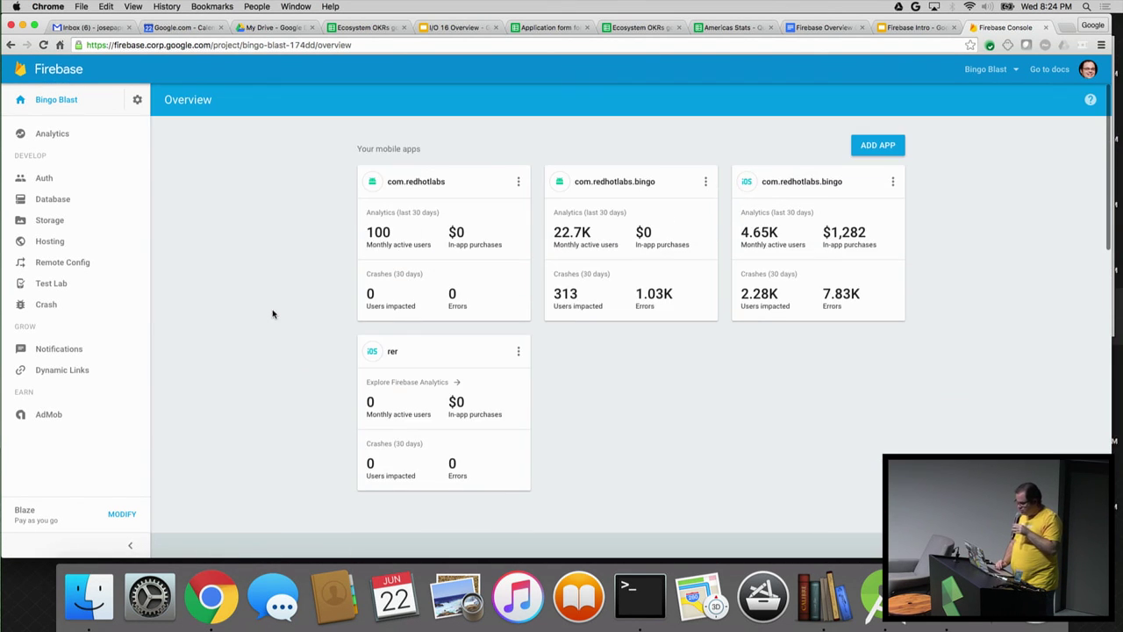
- Present the Firebase Intro slides from the DEMOS!!! slide and advance to slide 31
click(916, 27)
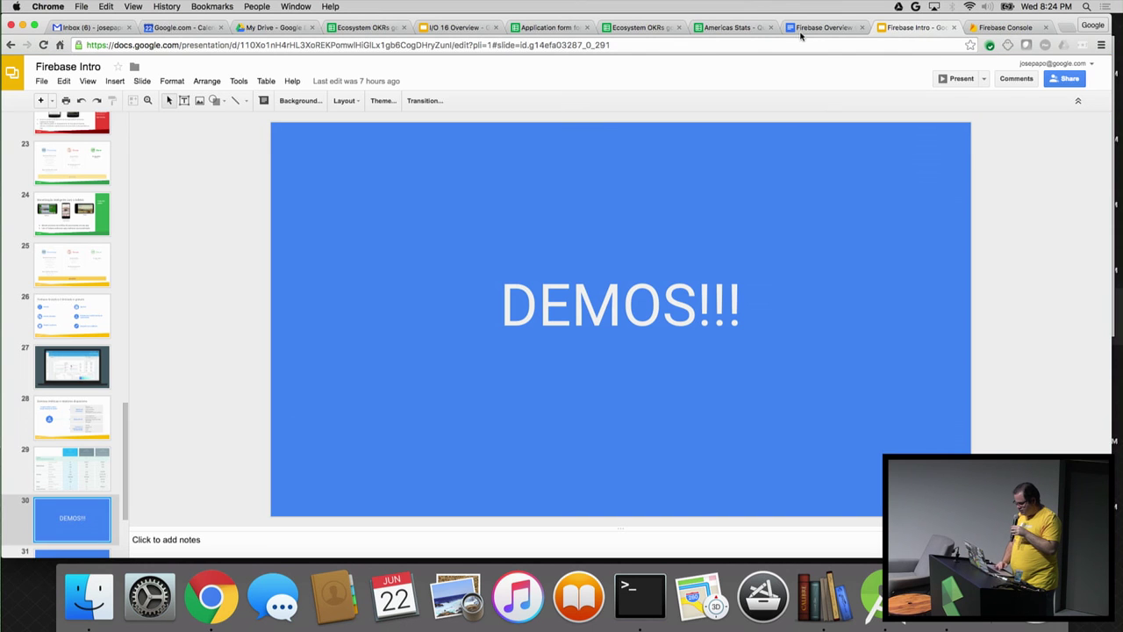
click(959, 81)
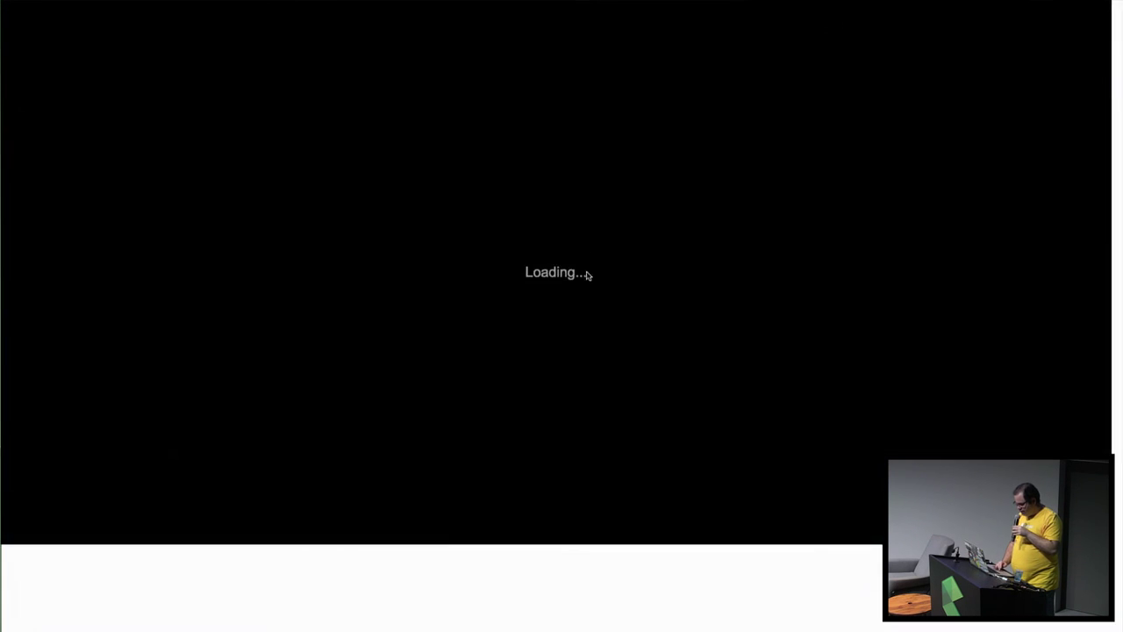
key(Right)
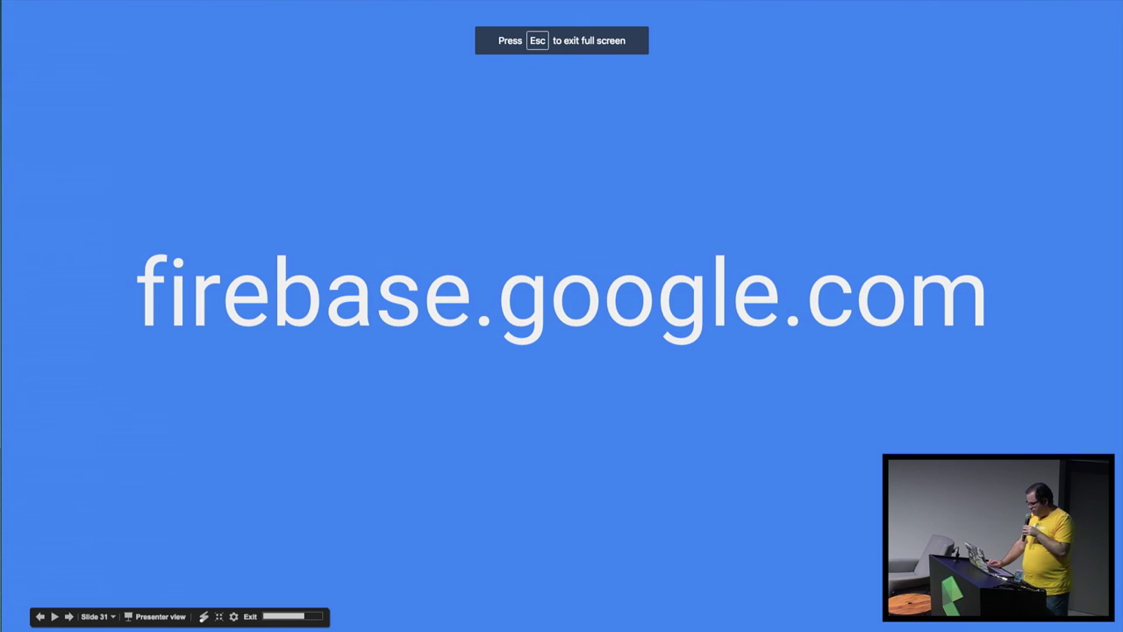